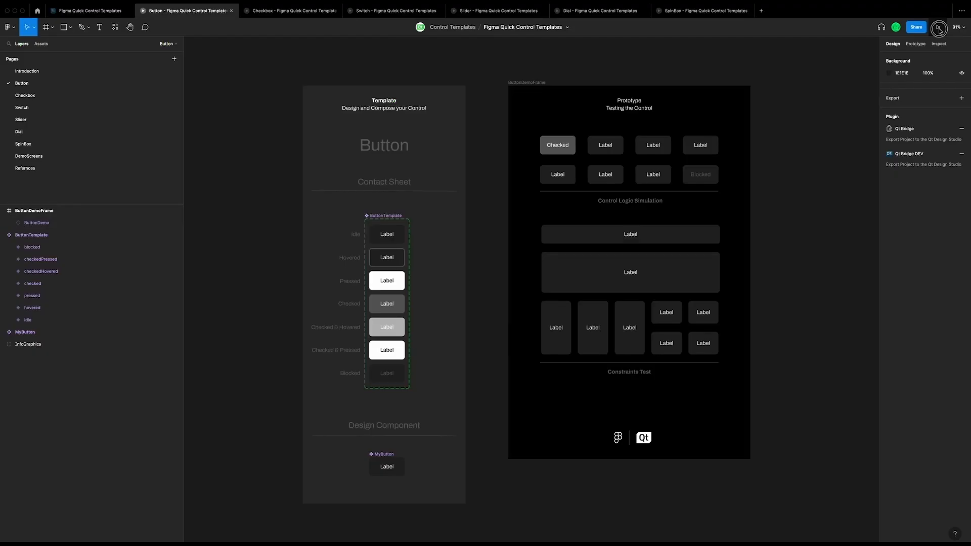
- Run the Button prototype and test the checked and unchecked buttons in the Control Logic Simulation section
left_click(888, 26)
left_click(416, 140)
left_click(417, 148)
left_click(417, 148)
left_click(460, 148)
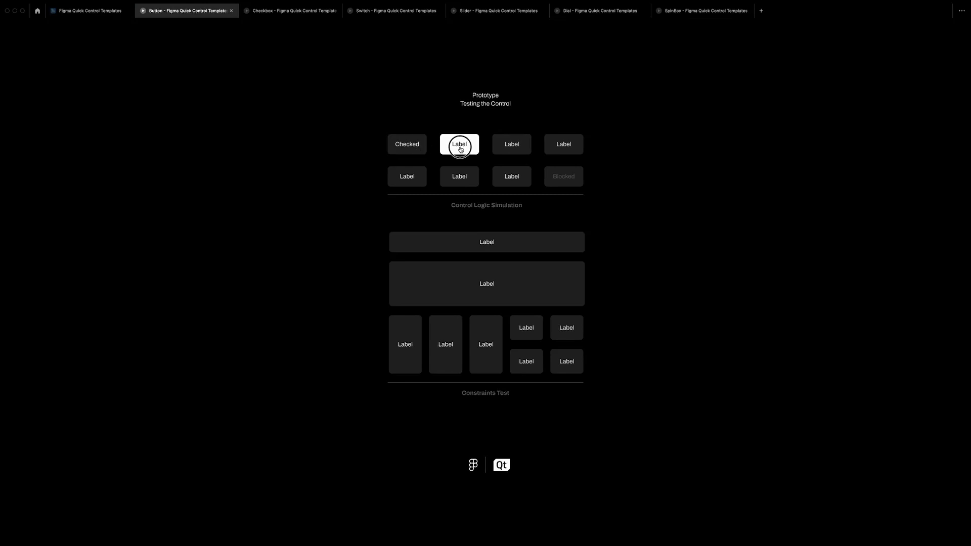
left_click(460, 149)
left_click(505, 152)
- Toggle the wide, large and tall buttons in the Constraints Test section of the prototype
left_click(457, 285)
left_click(470, 242)
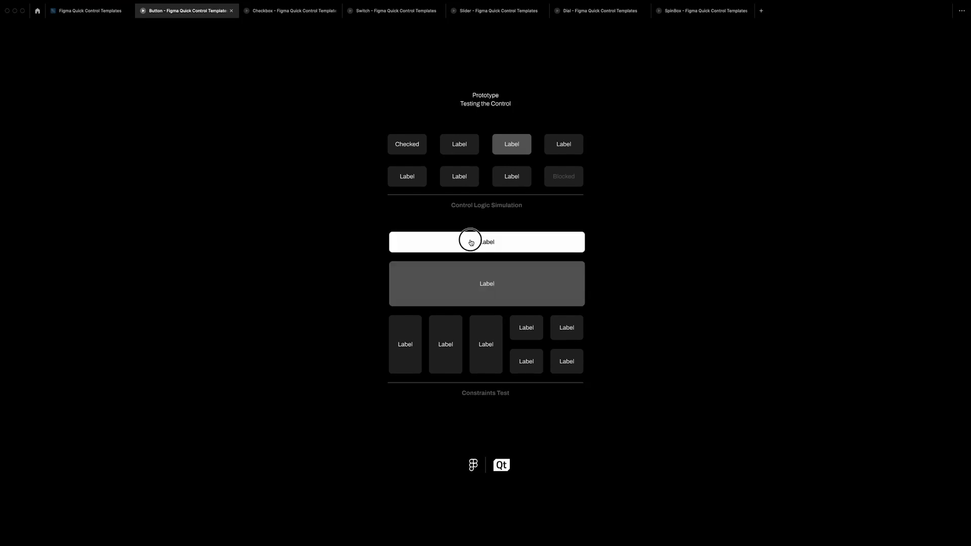
left_click(458, 289)
left_click(477, 357)
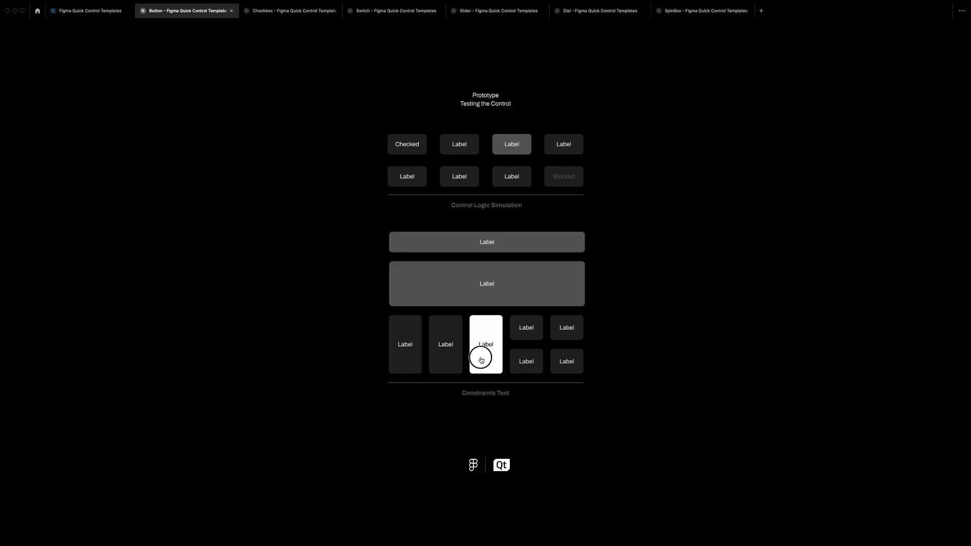
left_click(442, 359)
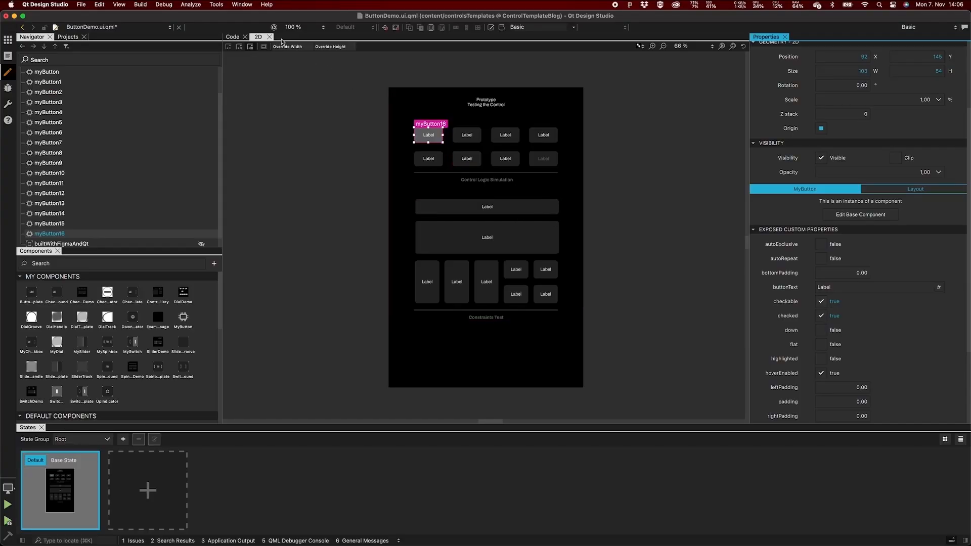
- In Qt Design Studio, save ButtonDemo.ui.qml and check several differently sized buttons in its live preview
key("super+s")
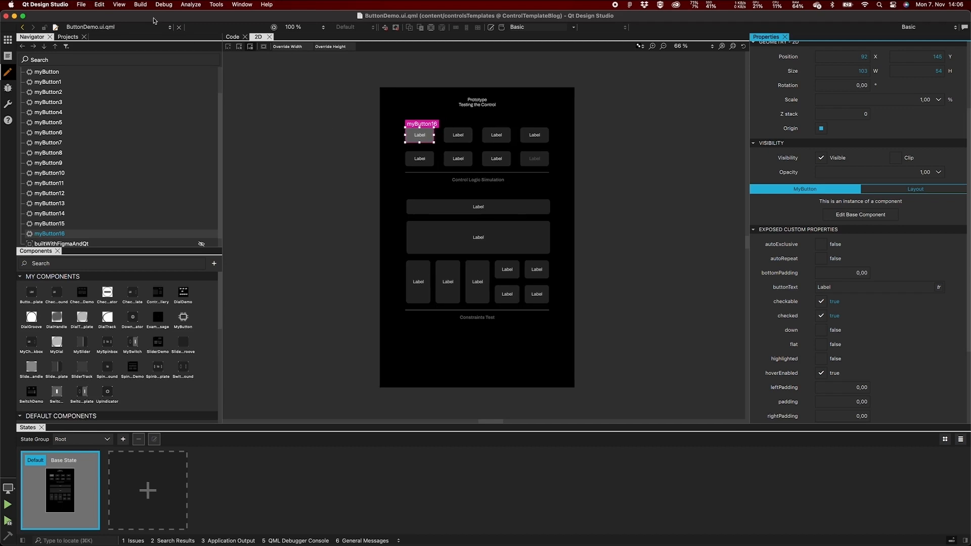
left_click(274, 26)
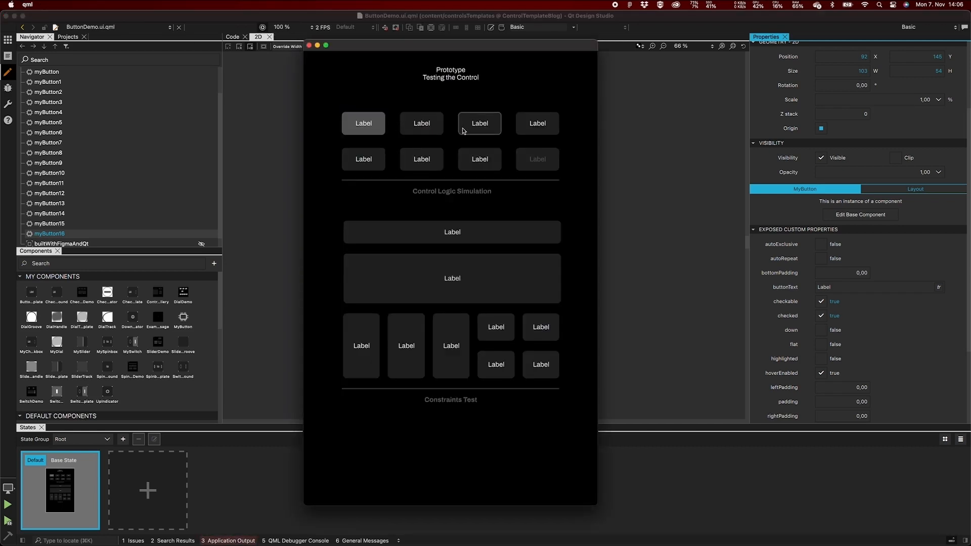
left_click(554, 128)
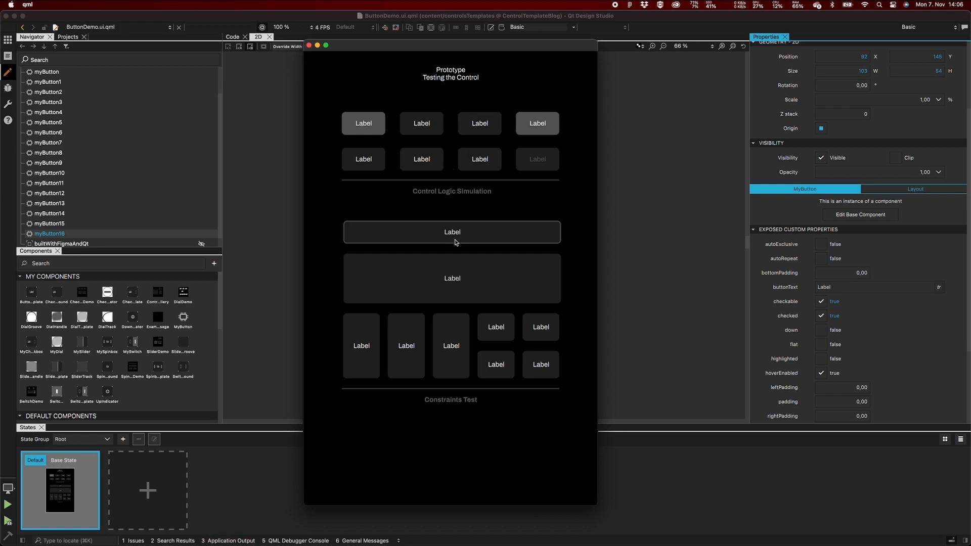
left_click(449, 282)
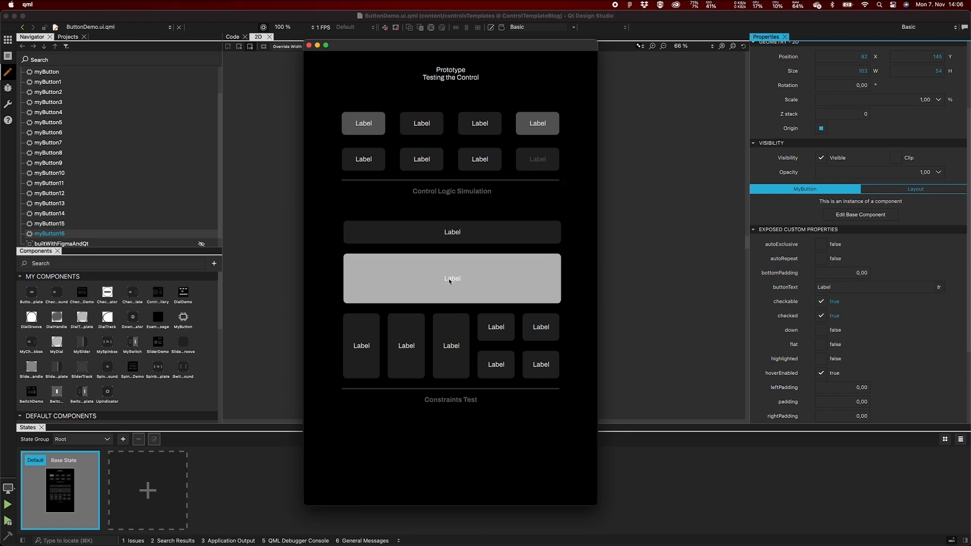
left_click(456, 334)
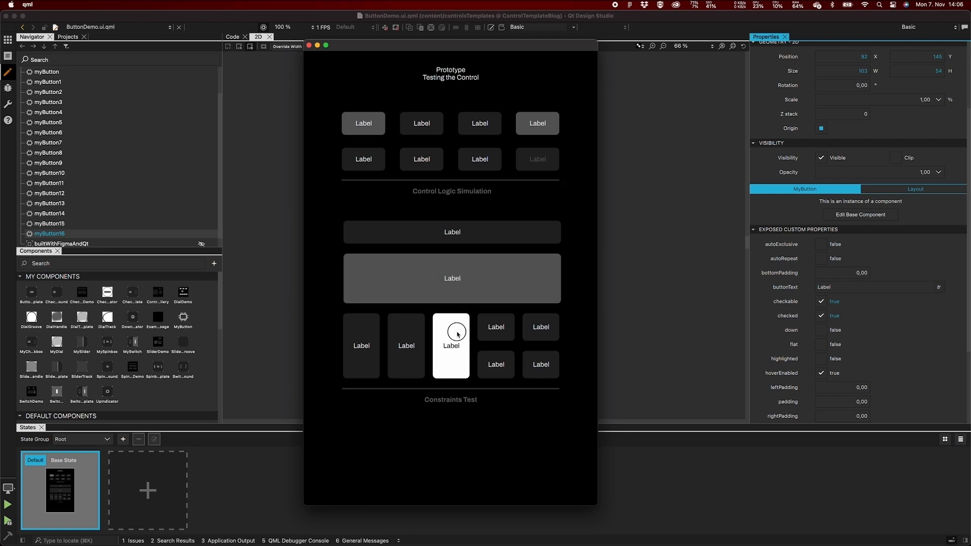
left_click(415, 334)
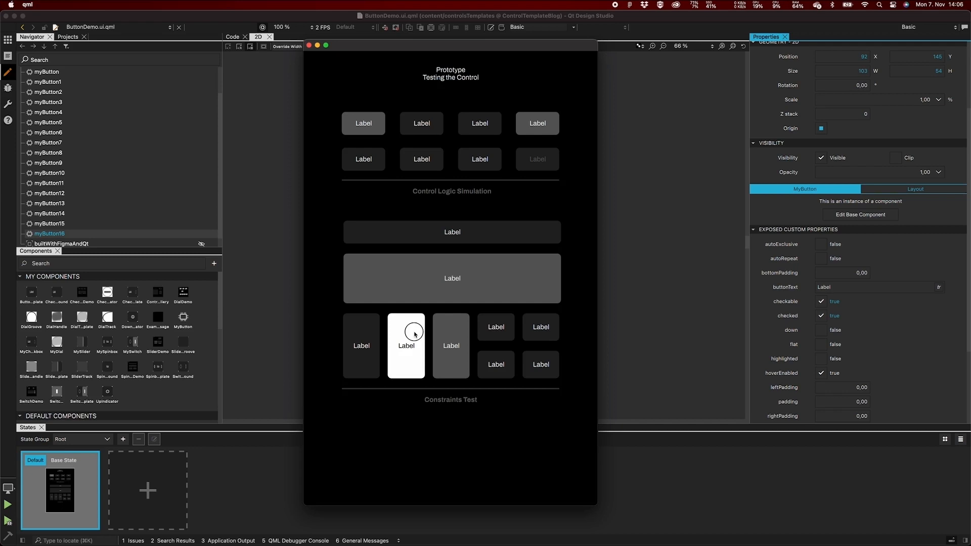
left_click(363, 330)
- Uncheck all the checked buttons in the live preview and close the preview window
left_click(363, 331)
left_click(397, 327)
left_click(451, 331)
left_click(445, 292)
left_click(537, 129)
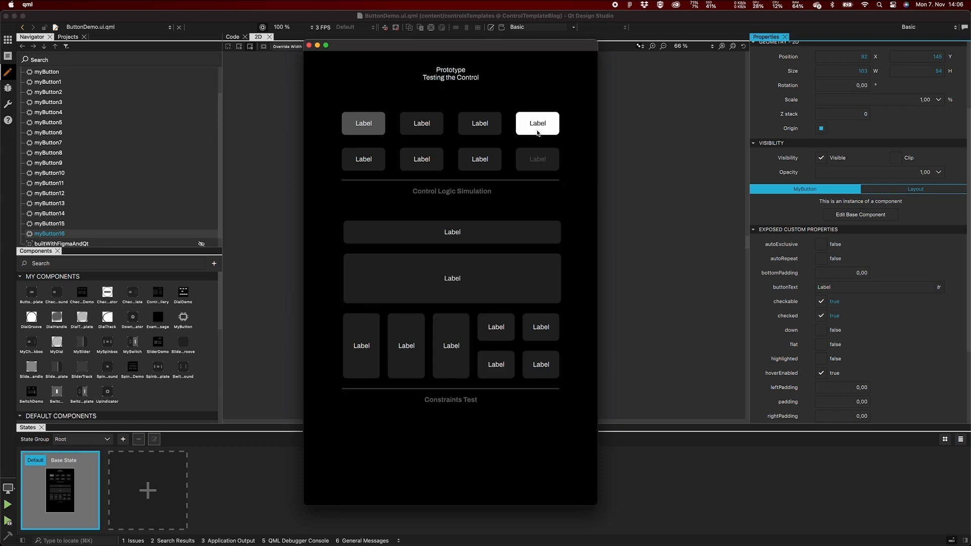
left_click(374, 127)
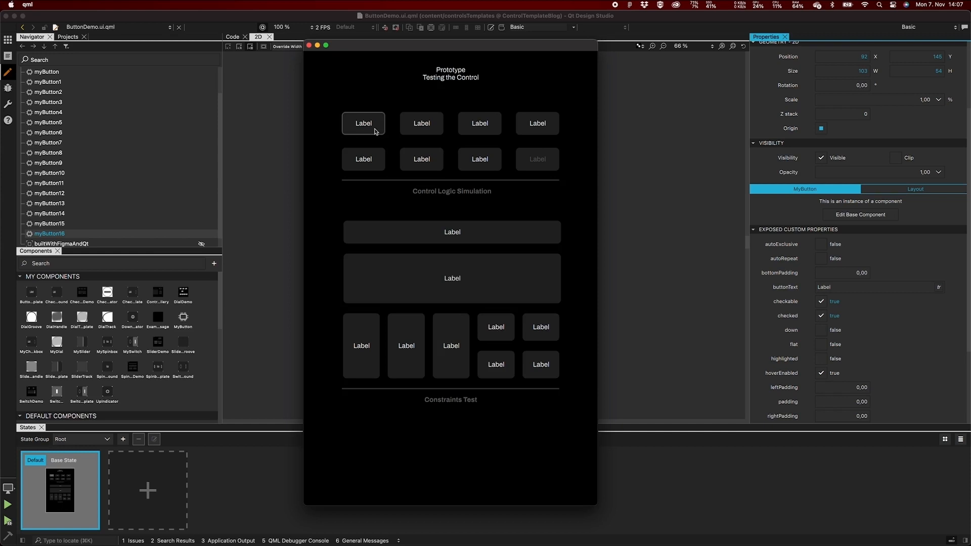
left_click(310, 45)
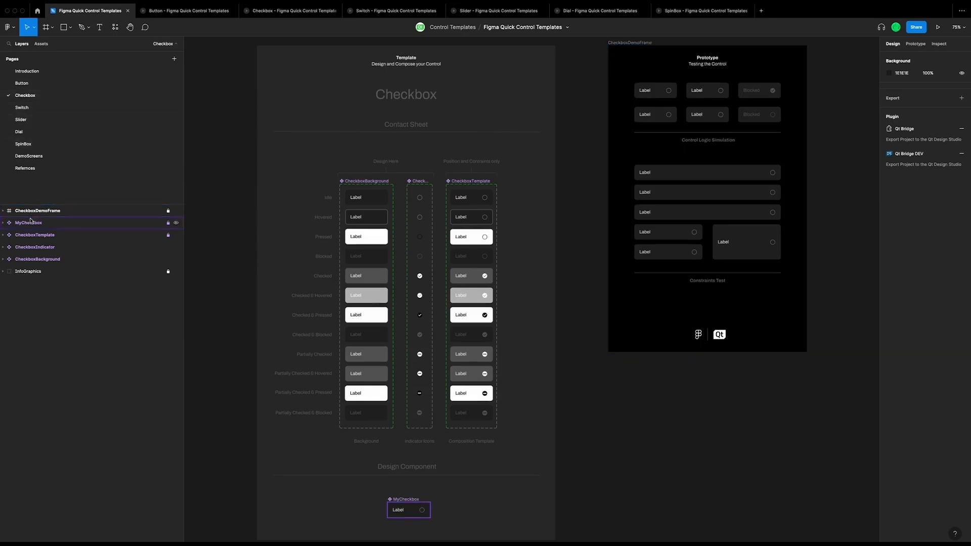
- In Figma, examine the state variants of the CheckboxBackground and CheckboxIndicator components on the Checkbox page
left_click(30, 261)
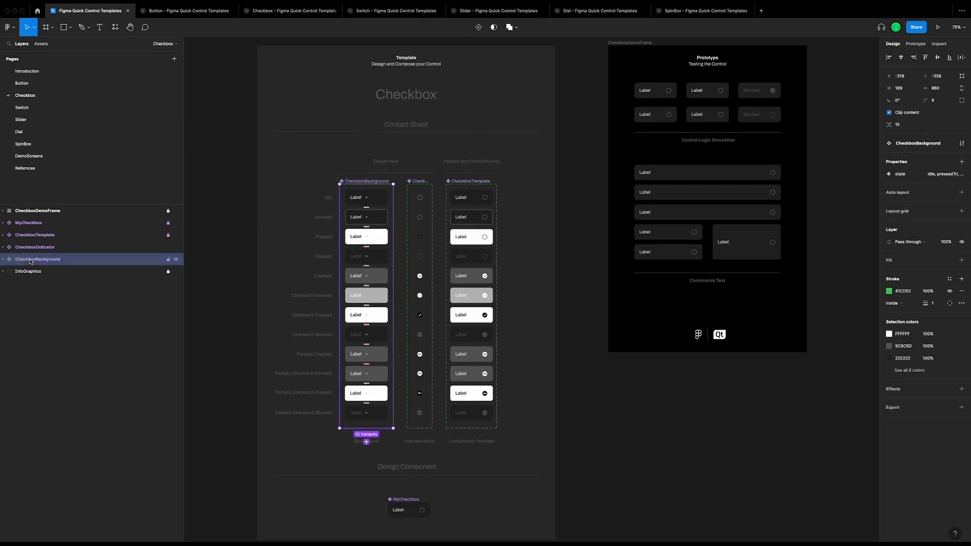
left_click(3, 260)
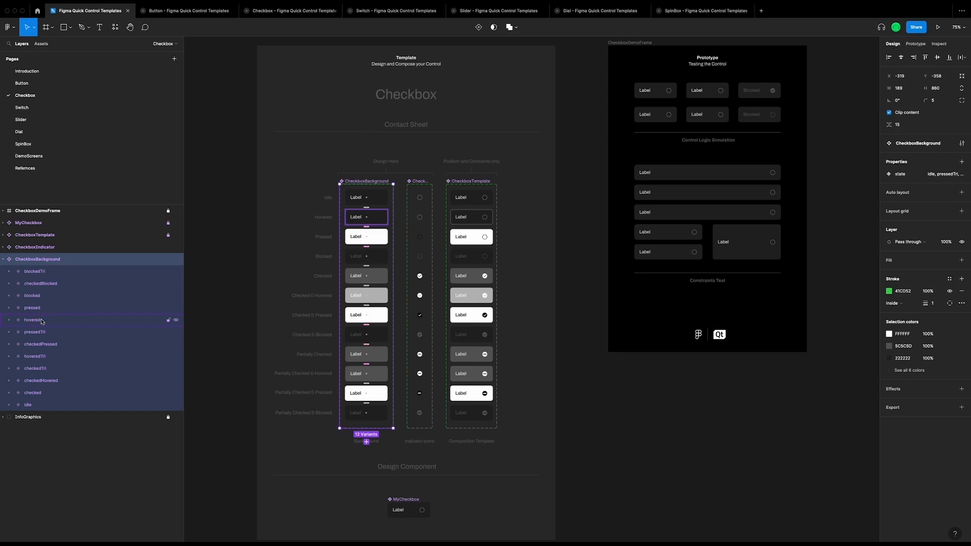
left_click(35, 247)
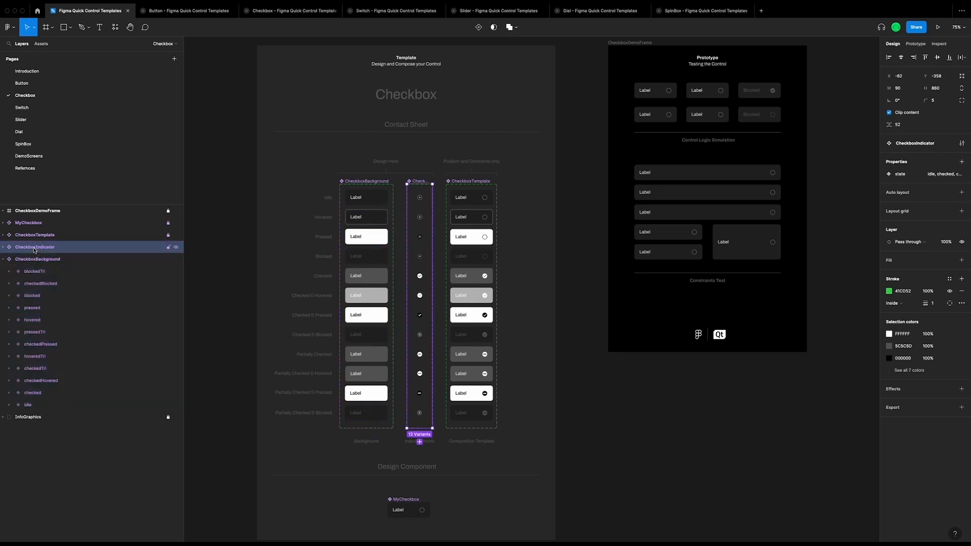
left_click(3, 248)
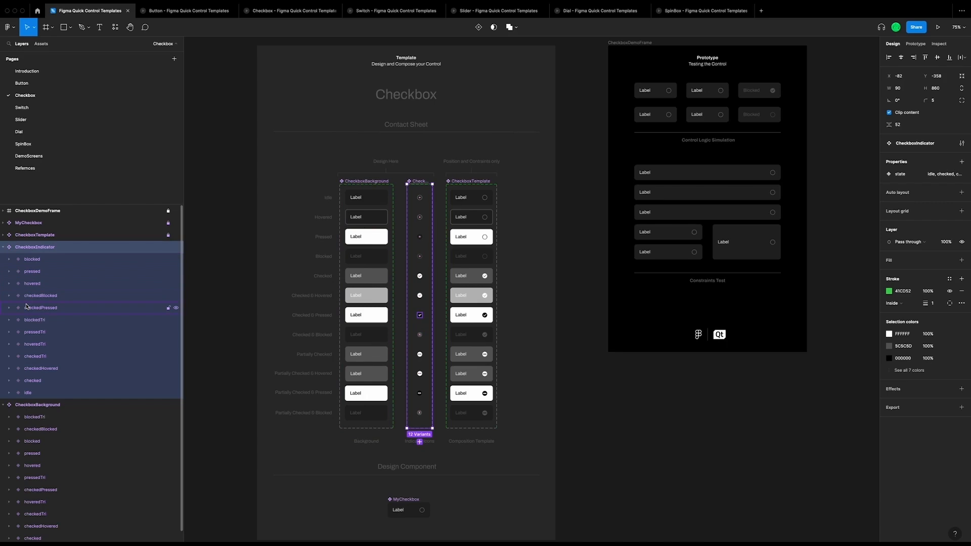
left_click(4, 248)
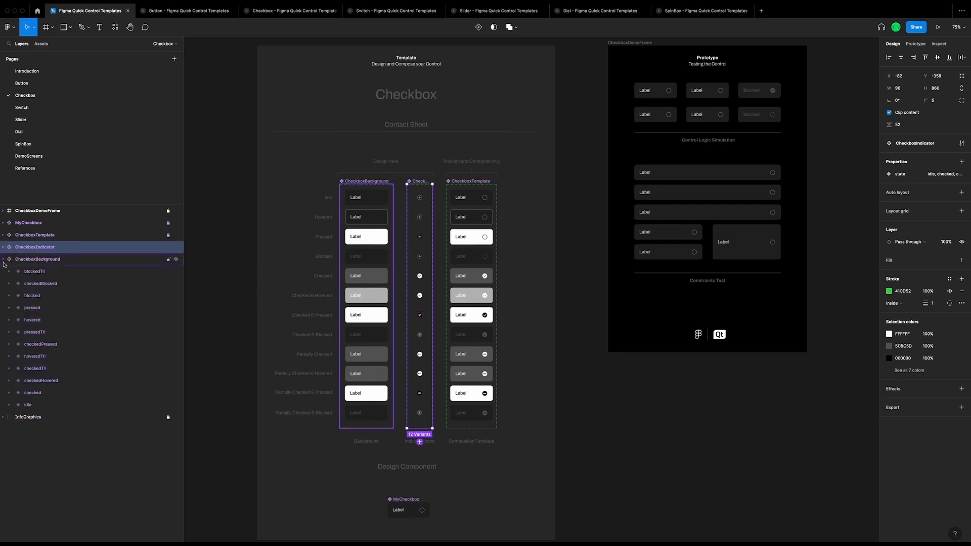
left_click(4, 259)
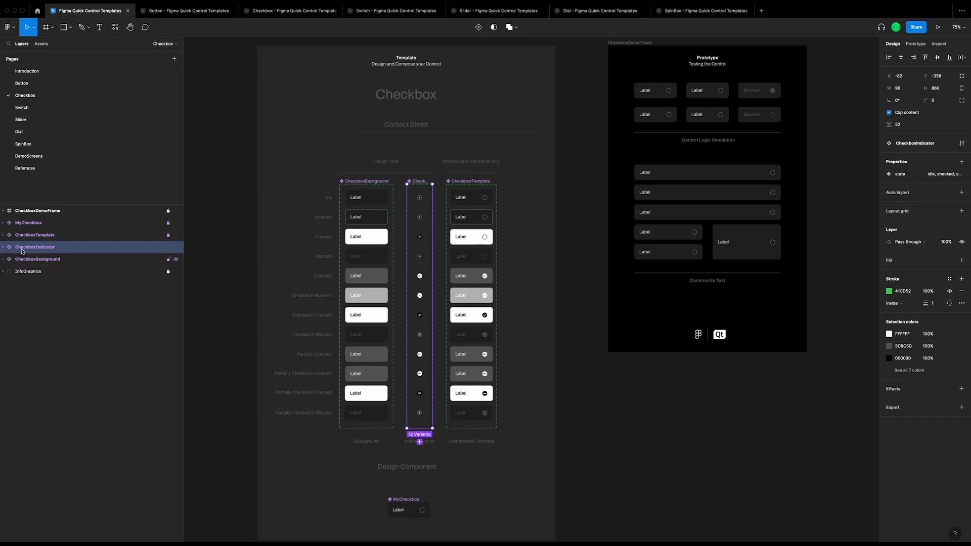
- Examine the CheckboxTemplate state variants, the MyCheckbox component and the CheckboxDemoFrame
left_click(33, 235)
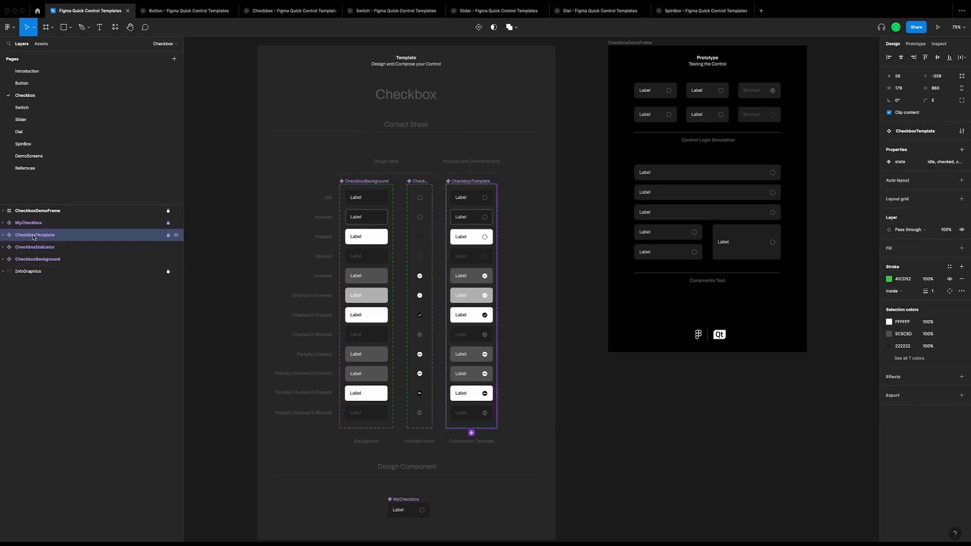
left_click(3, 235)
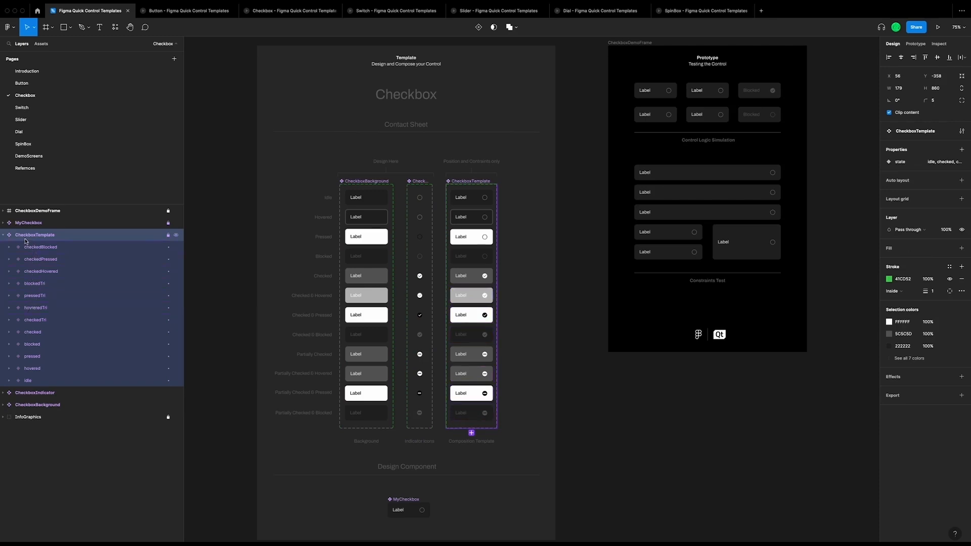
left_click(3, 235)
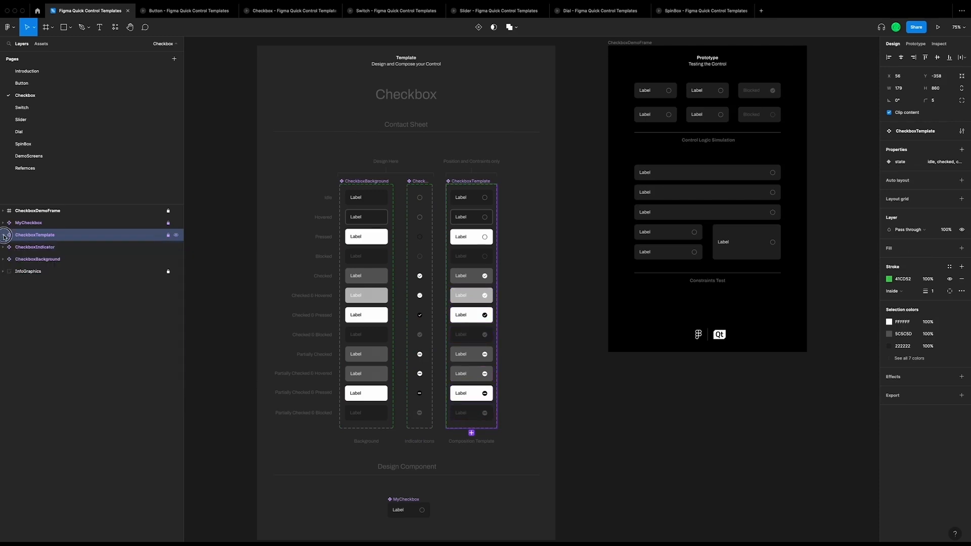
left_click(31, 224)
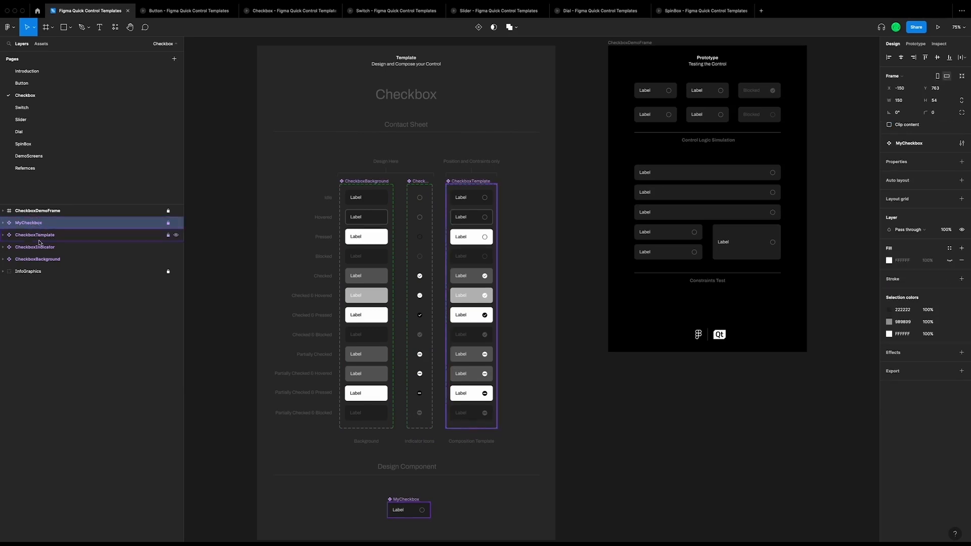
left_click(39, 212)
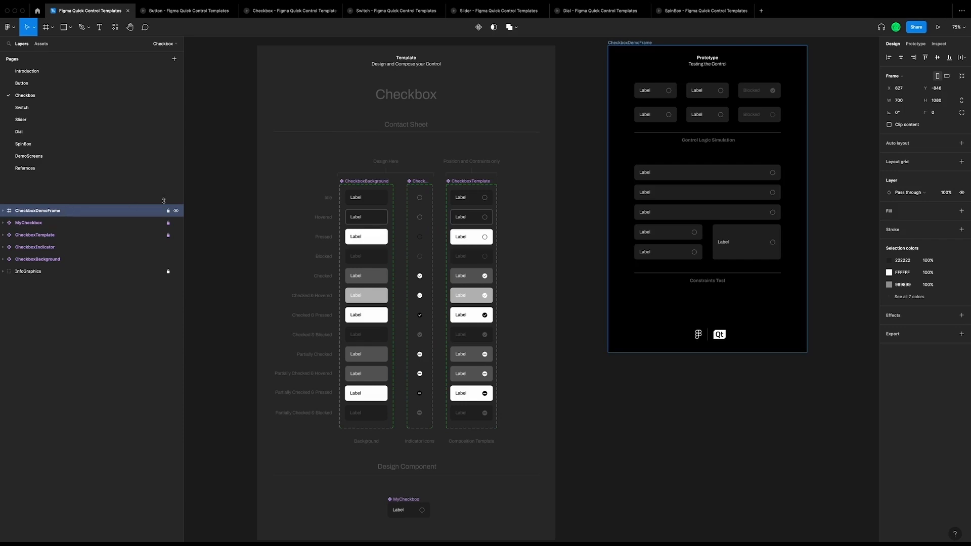
- Run the Checkbox prototype and toggle the first column of checkboxes in the Control Logic Simulation section
left_click(939, 28)
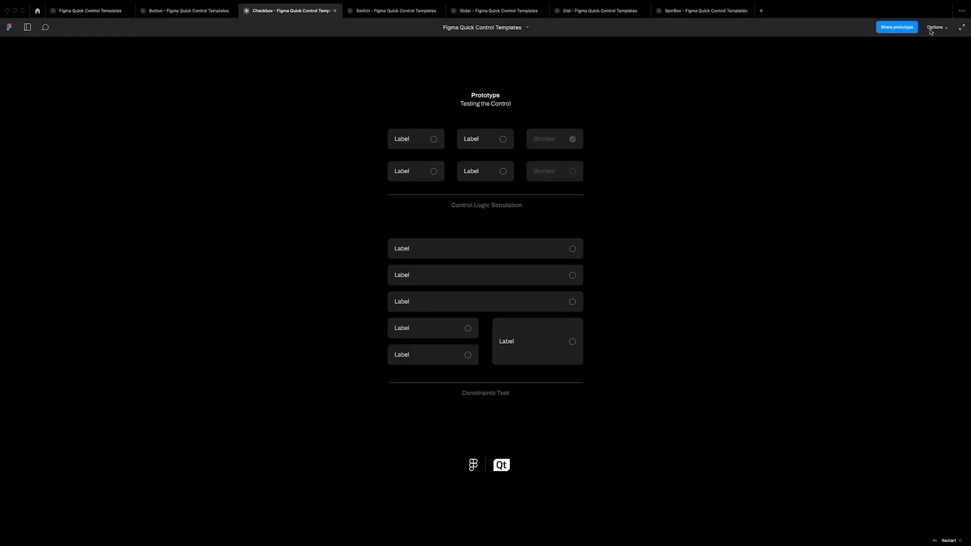
left_click(420, 143)
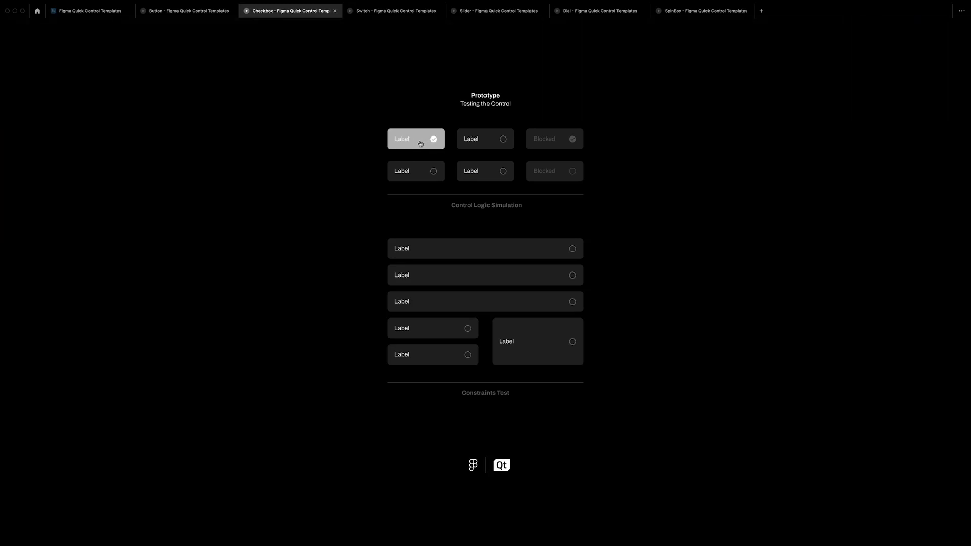
left_click(418, 177)
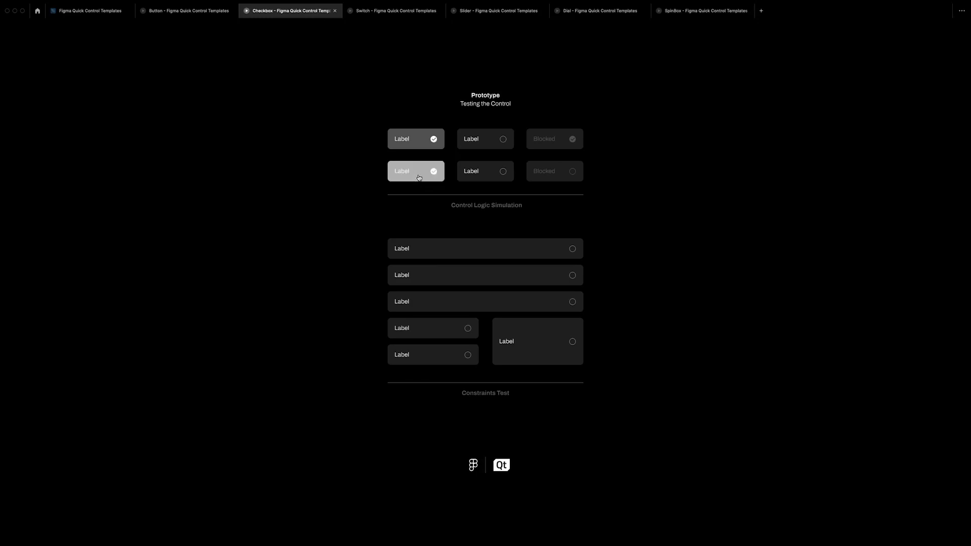
left_click(419, 139)
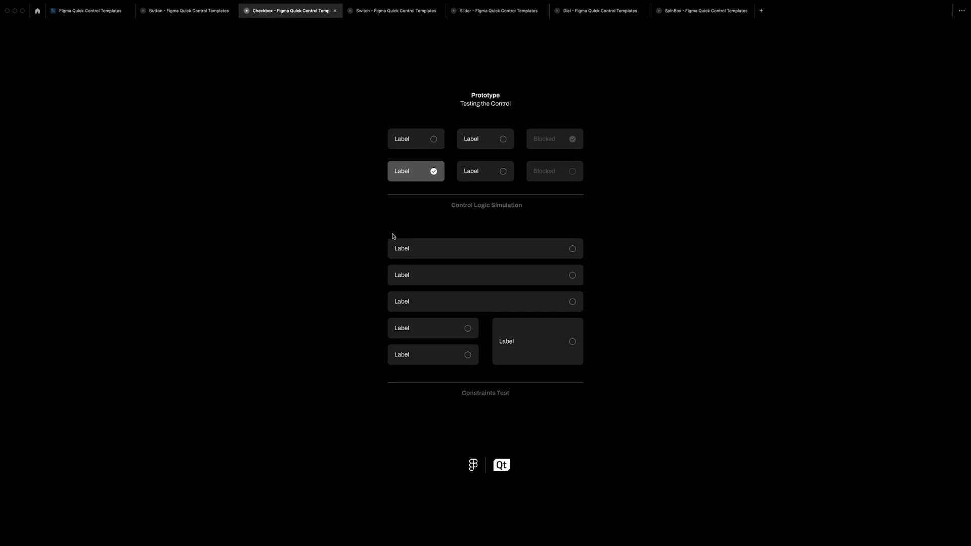
- Test a wide, a large and a small checkbox under Constraints Test, plus one more under Control Logic Simulation
left_click(457, 252)
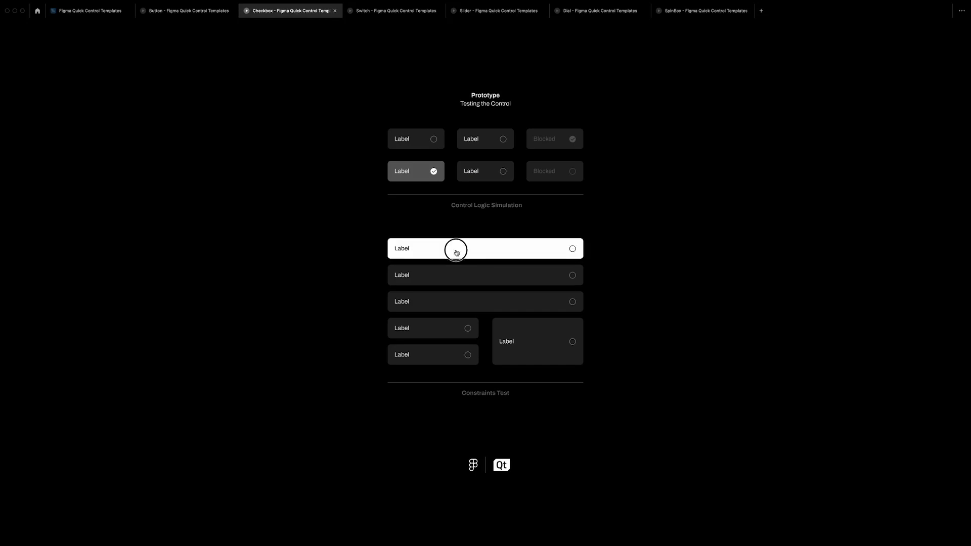
left_click(537, 340)
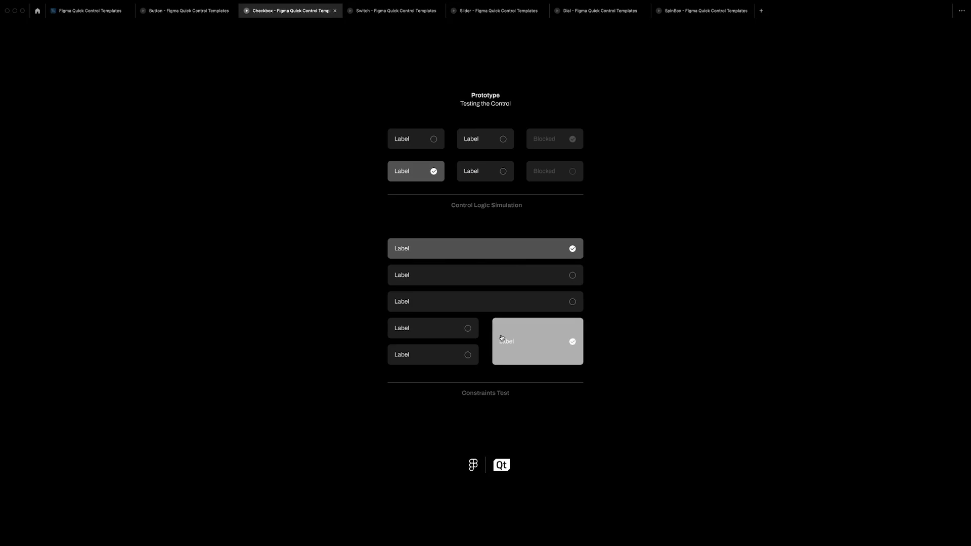
left_click(429, 361)
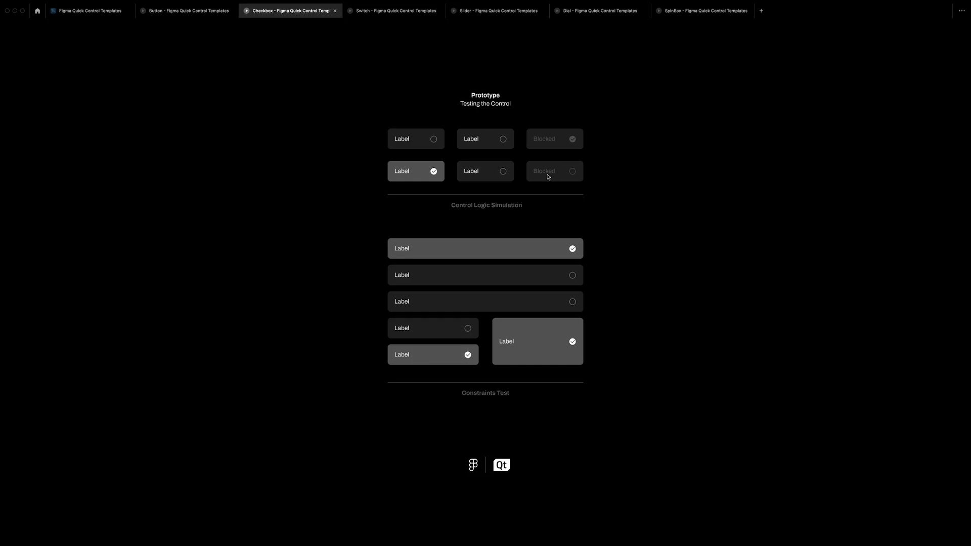
left_click(486, 176)
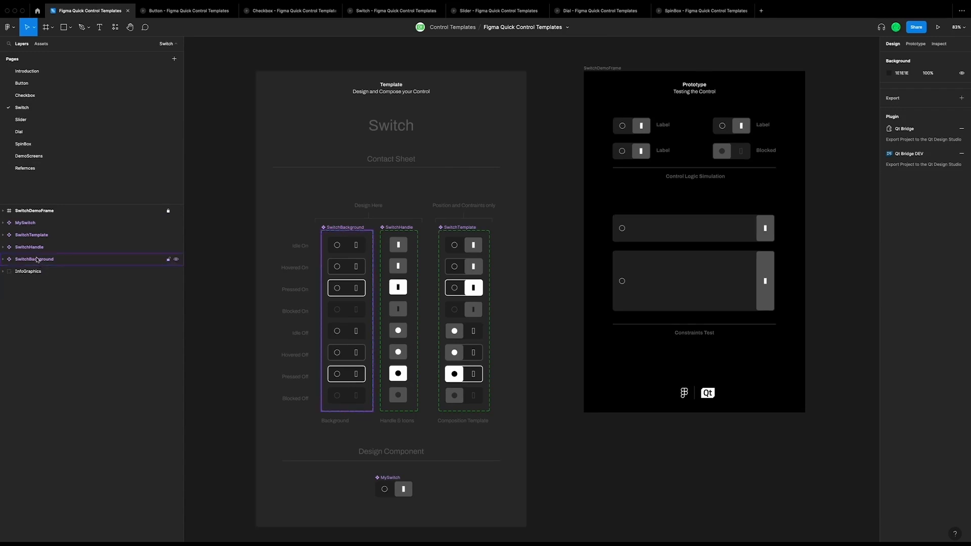
- On the Switch page, examine the state variants of the SwitchBackground, SwitchHandle and SwitchTemplate components
left_click(3, 259)
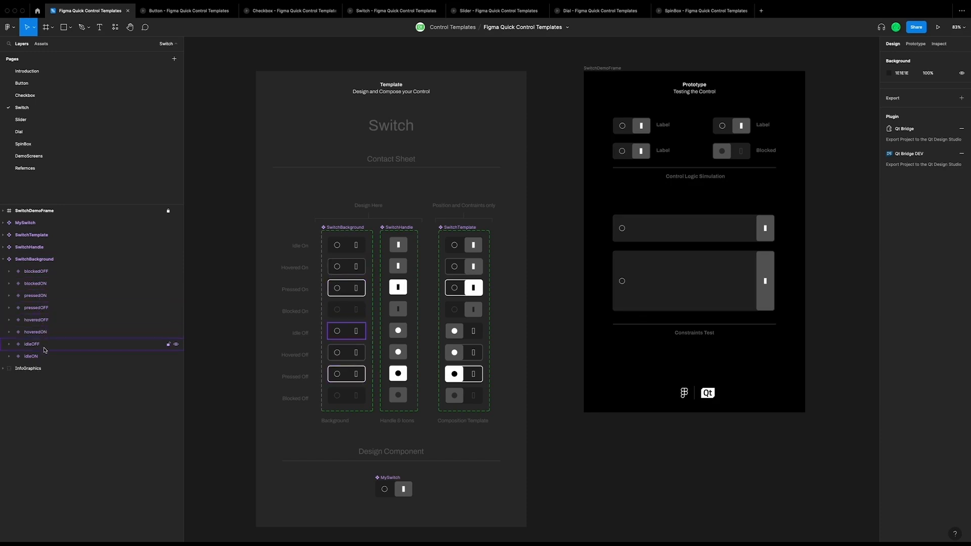
left_click(3, 247)
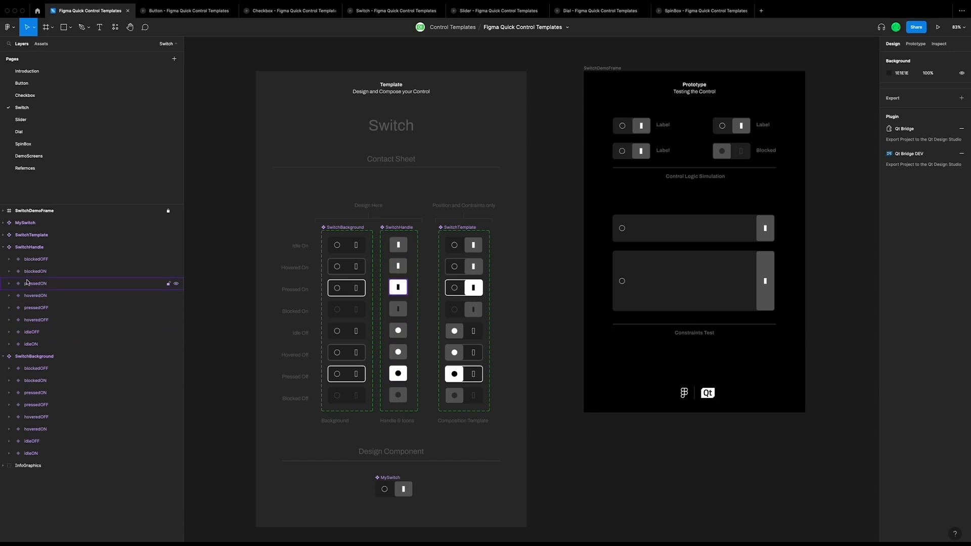
left_click(34, 236)
left_click(3, 235)
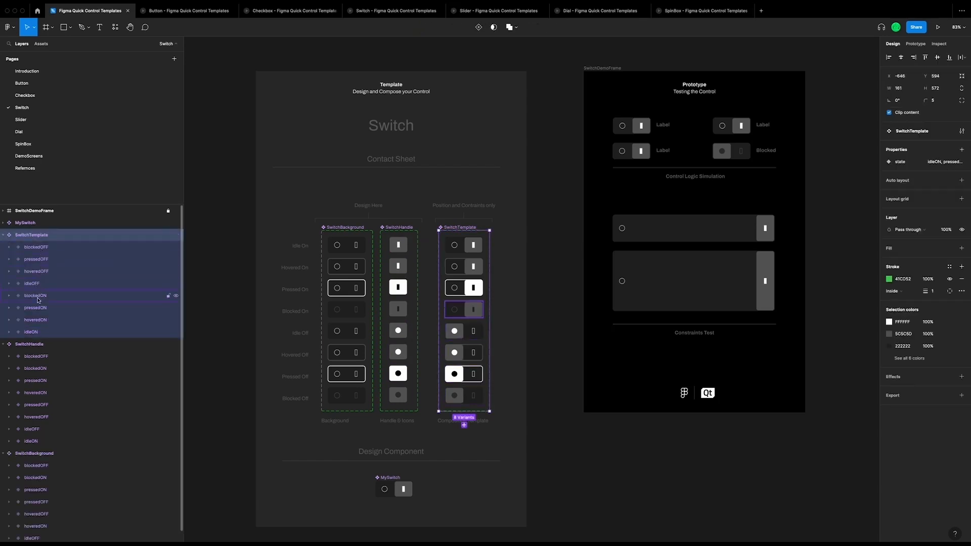
- Collapse the SwitchTemplate, SwitchHandle and SwitchBackground layers, and select the MySwitch component
left_click(3, 236)
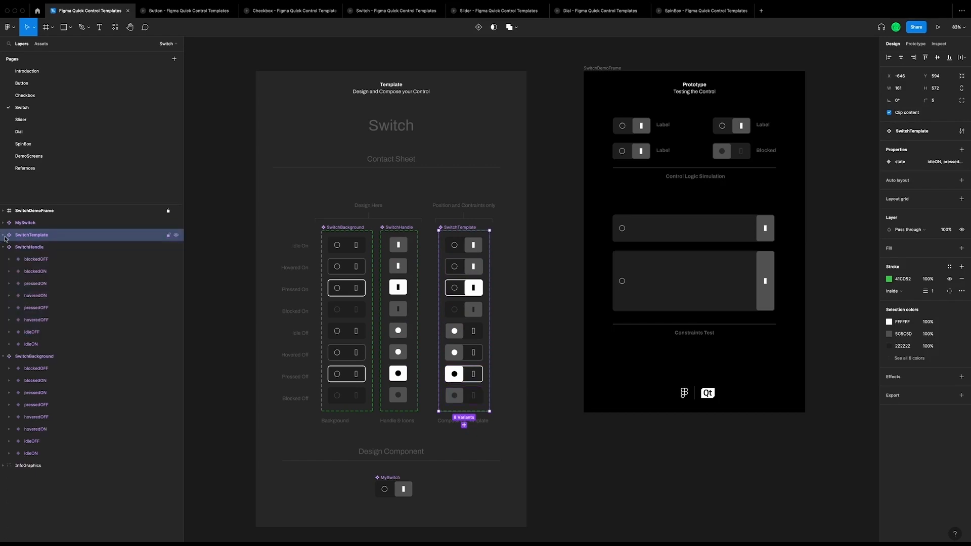
left_click(7, 247)
left_click(3, 247)
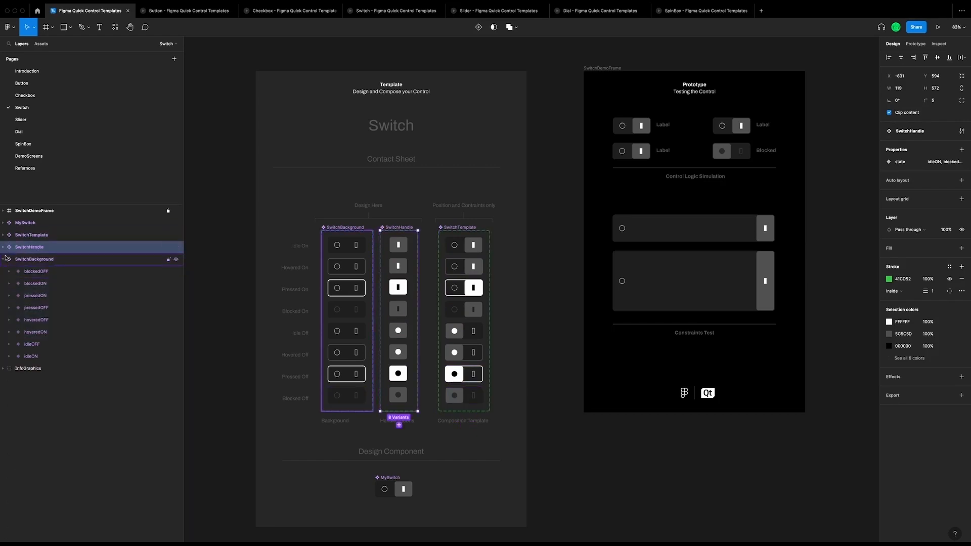
left_click(27, 228)
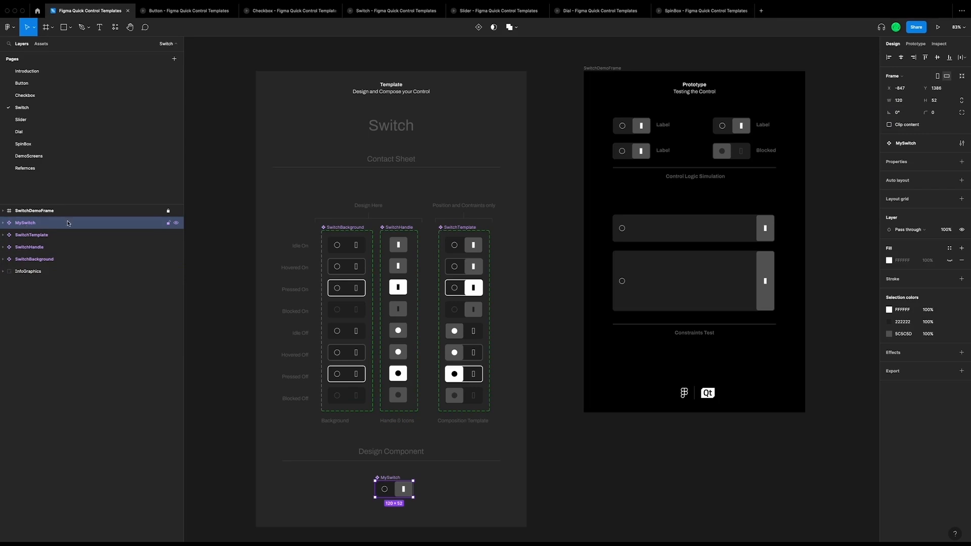
- Present the Switch prototype and place its tab between the Checkbox and Slider prototypes
left_click(937, 27)
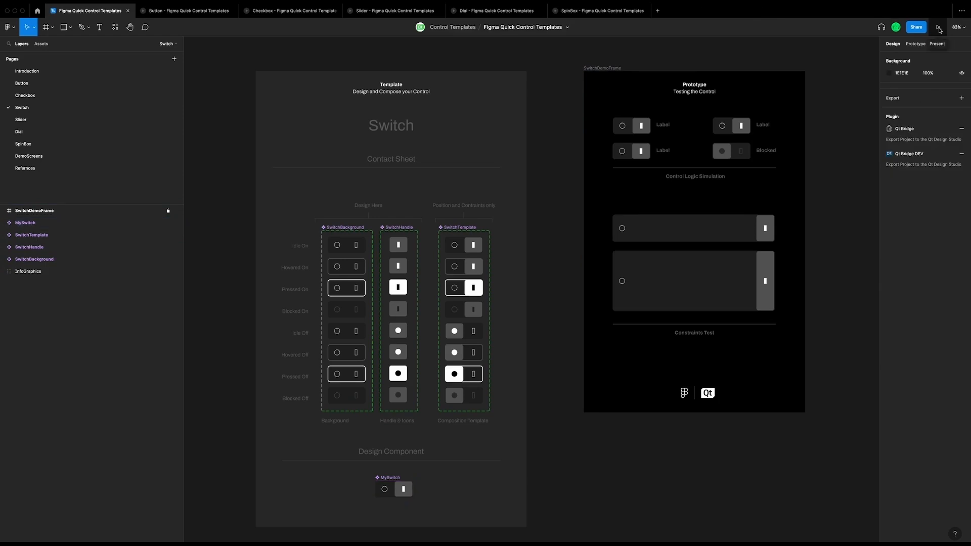
left_click(935, 28)
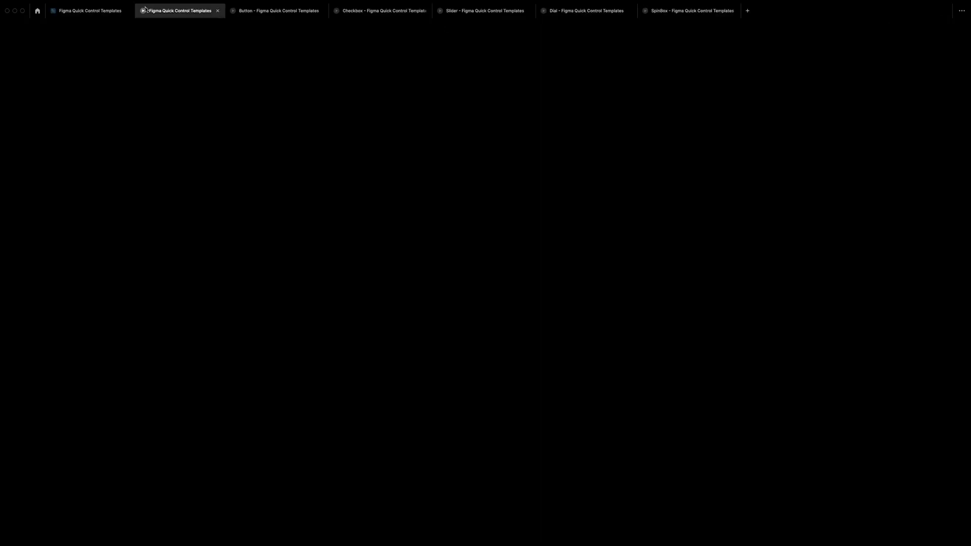
left_click_drag(172, 12, 381, 12)
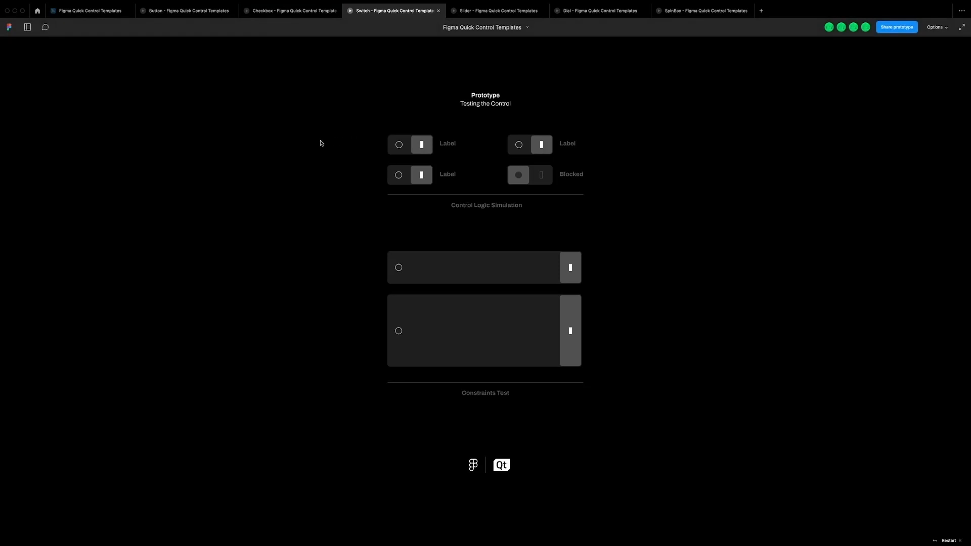
- Toggle the enabled switches under Control Logic Simulation and the two oversized switches under Constraints Test
left_click(407, 148)
left_click(415, 147)
left_click(413, 177)
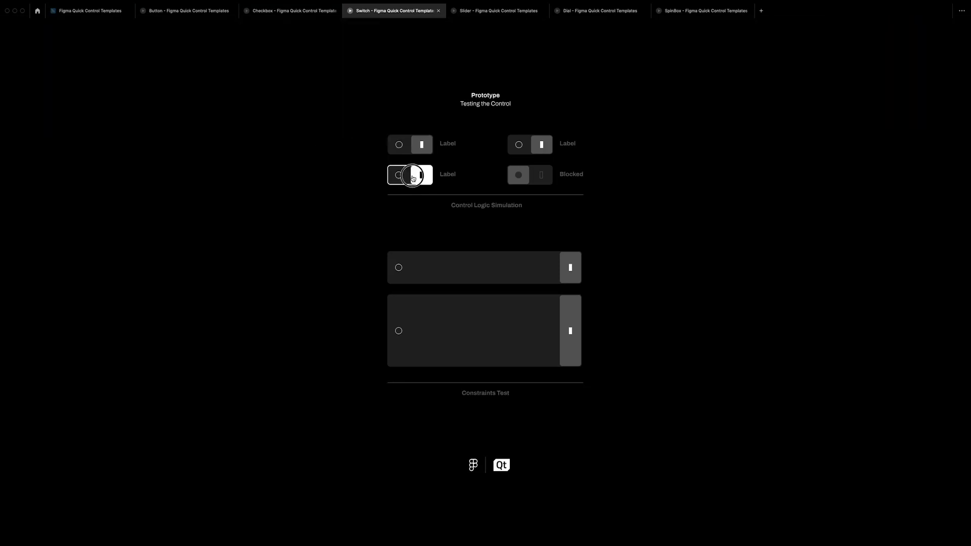
left_click(503, 337)
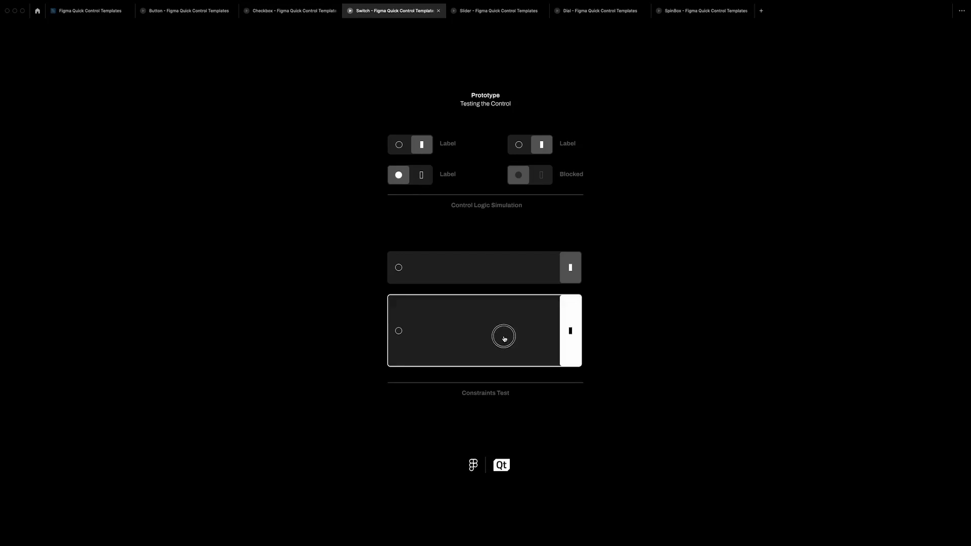
left_click(500, 268)
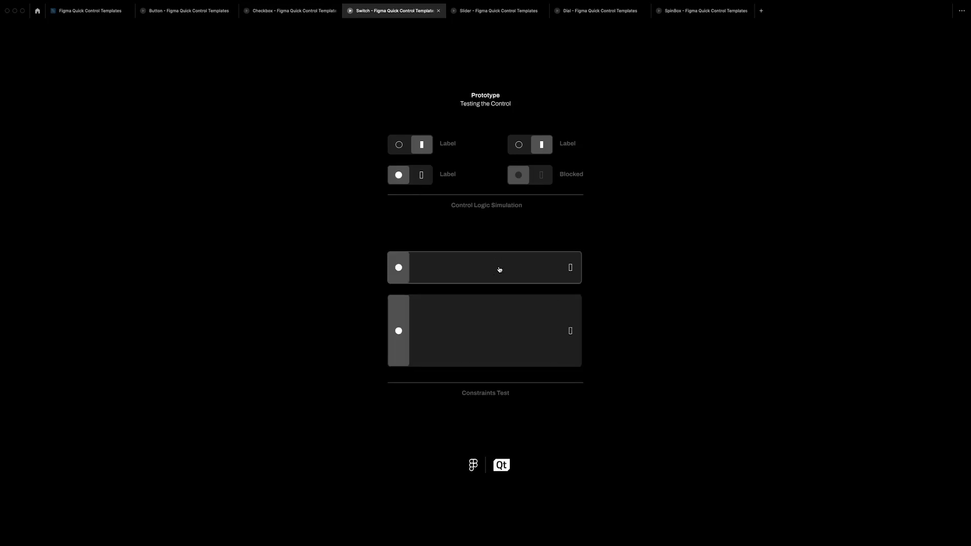
left_click(538, 152)
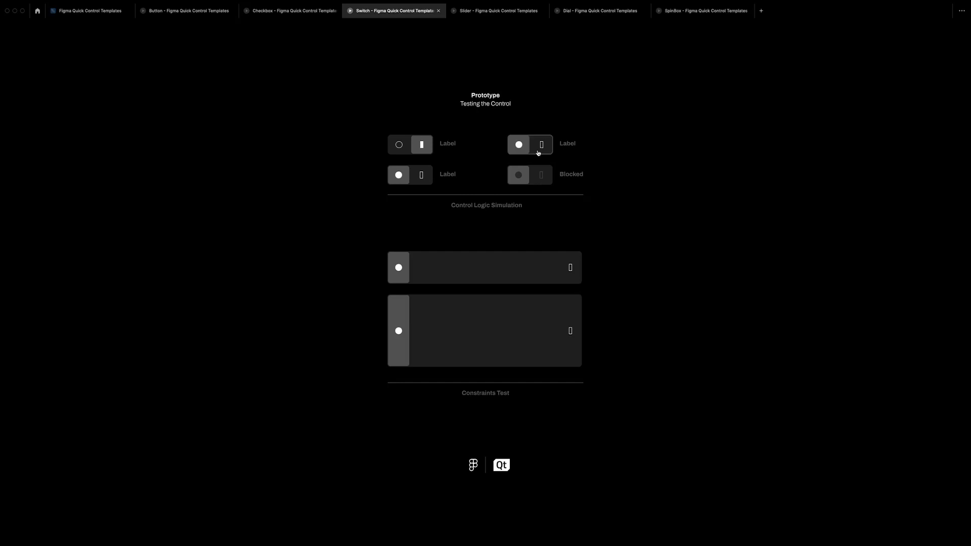
left_click(538, 152)
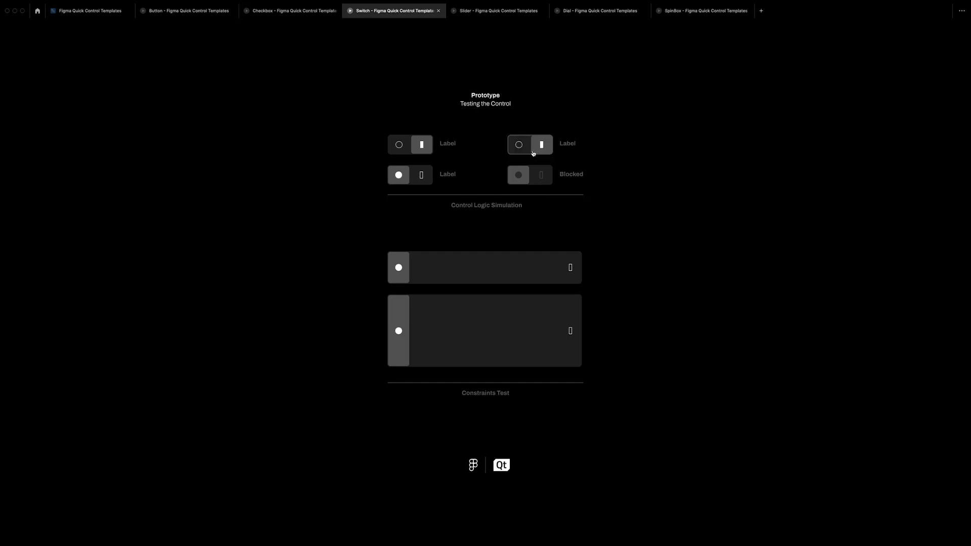
- Run the prototype of the templates file's Slider page and test the pressed state of the Label slider
left_click(104, 10)
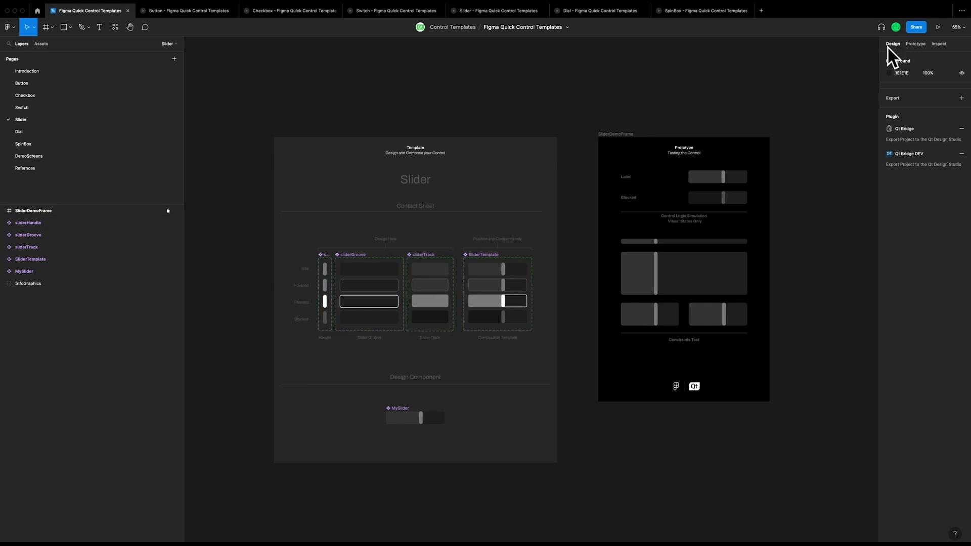
left_click(936, 30)
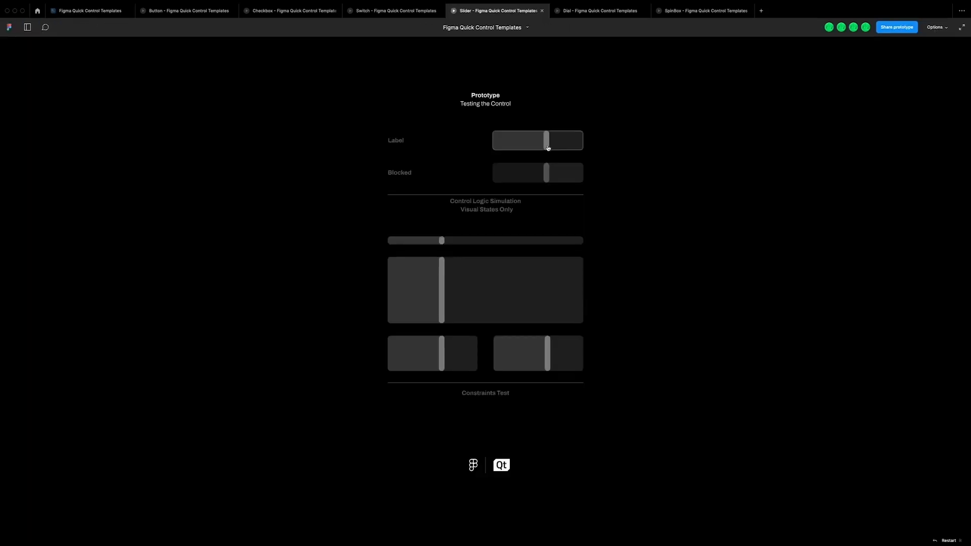
left_click(547, 146)
left_click_drag(547, 145, 578, 143)
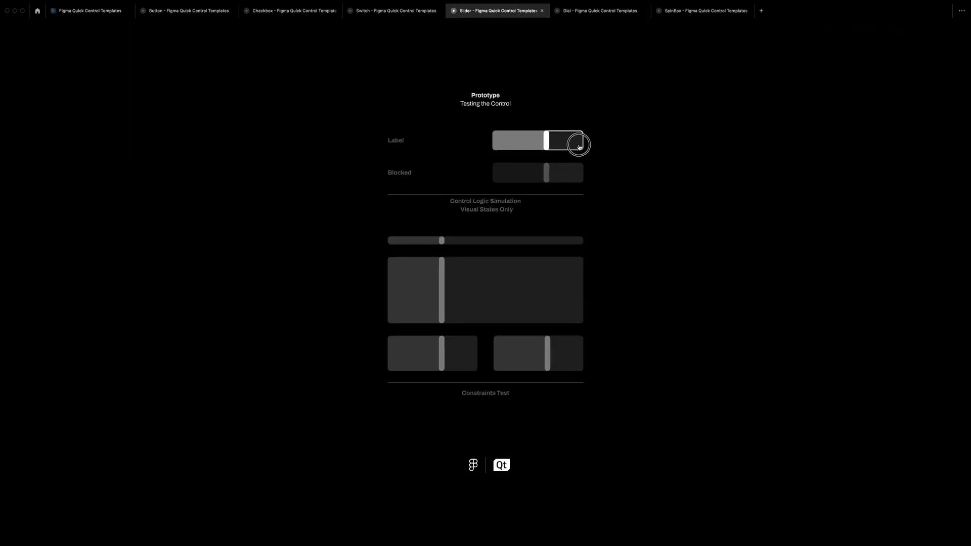
- Test the pressed states of the thin, large and two medium sliders under Constraints Test
left_click(439, 241)
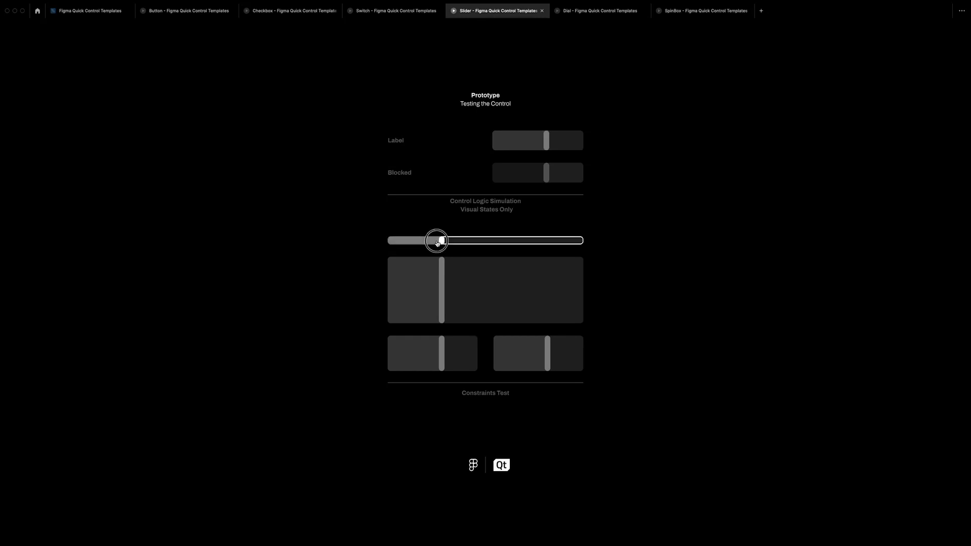
left_click_drag(440, 296, 461, 300)
mouse_move(438, 362)
left_mouse_down()
mouse_move(389, 355)
mouse_move(438, 359)
left_mouse_up()
mouse_move(542, 358)
left_mouse_down()
mouse_move(555, 357)
mouse_move(530, 356)
left_mouse_up()
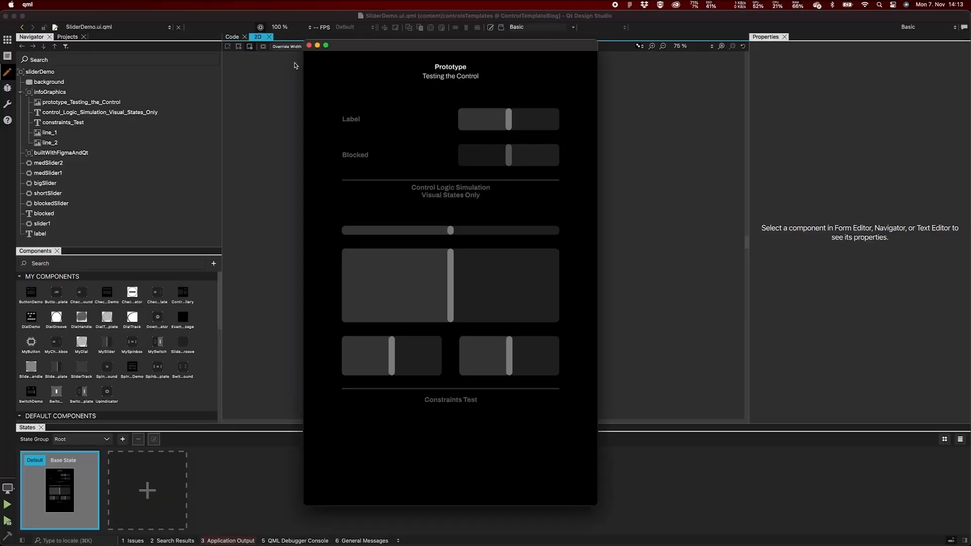
- In Qt Design Studio's SliderDemo live preview, move the handles of the Label slider and the four Constraints Test sliders
mouse_move(497, 120)
left_mouse_down()
mouse_move(548, 124)
mouse_move(483, 125)
left_mouse_up()
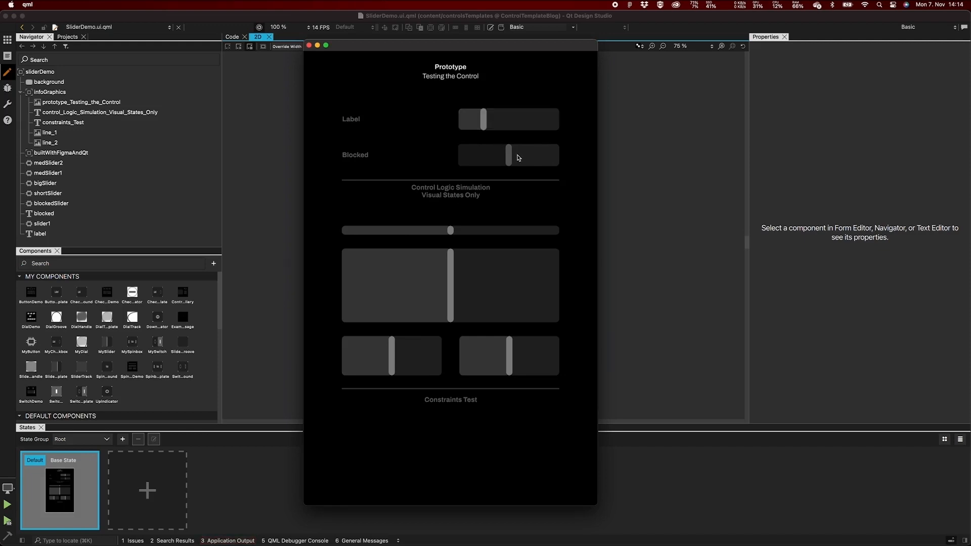
left_click_drag(450, 231, 402, 234)
left_click_drag(416, 286, 440, 304)
left_click_drag(404, 350, 364, 360)
left_click_drag(478, 361, 528, 363)
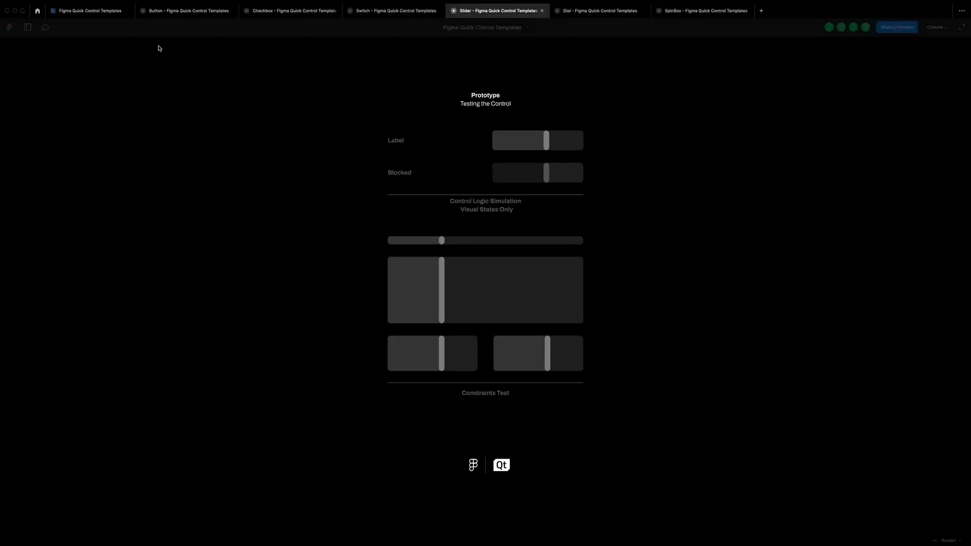
- Return to the Figma templates file, open the Dial page and run its prototype to test the first dial
left_click(94, 14)
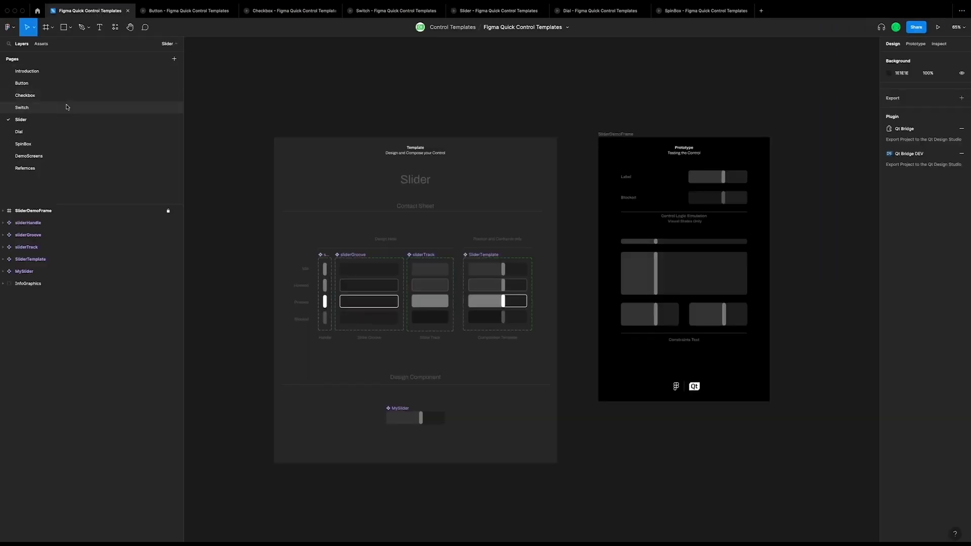
left_click(56, 131)
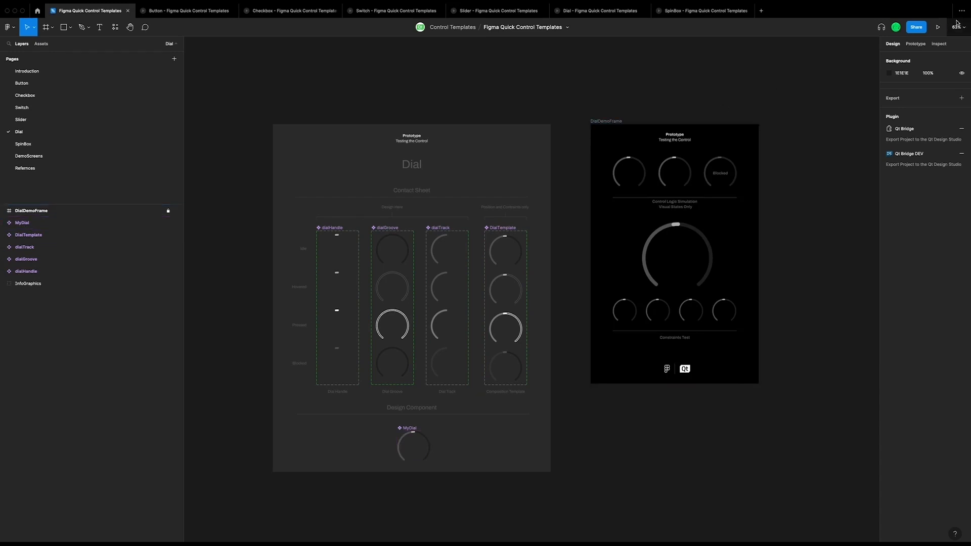
left_click(938, 27)
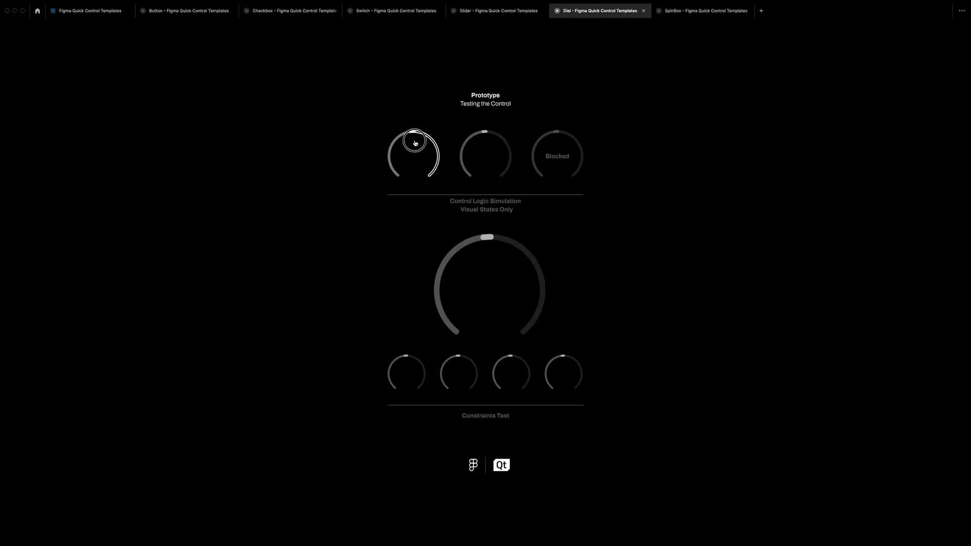
- Open the SpinBox page of the templates file and run its prototype
left_click(73, 11)
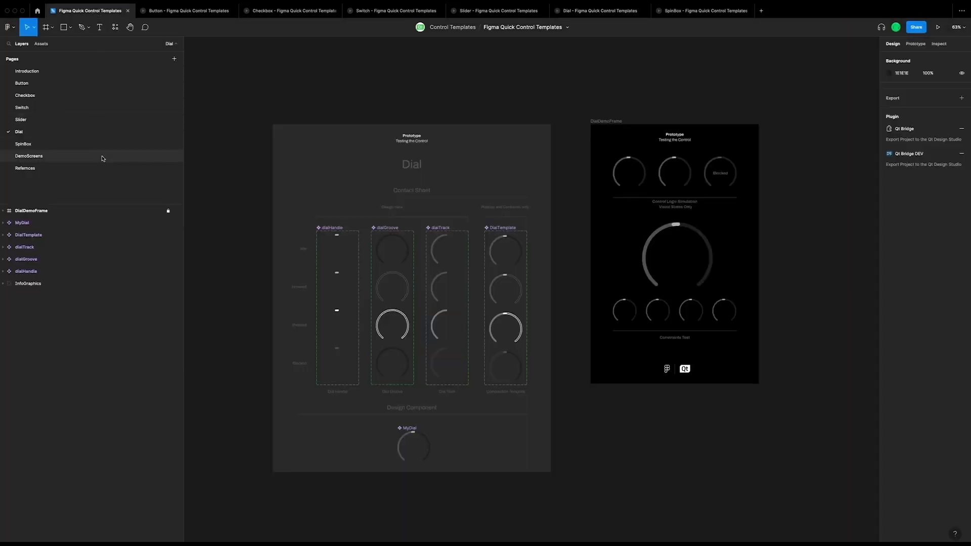
left_click(91, 143)
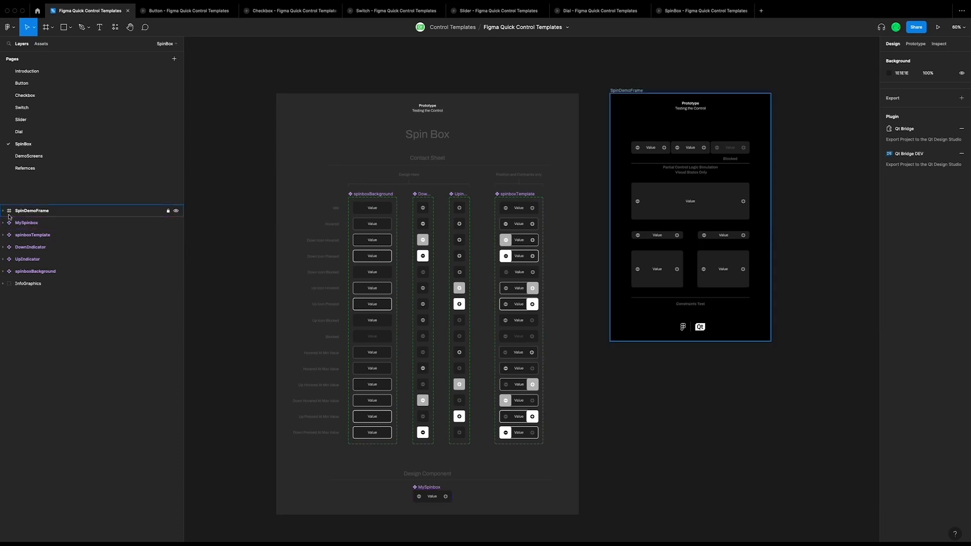
left_click(938, 26)
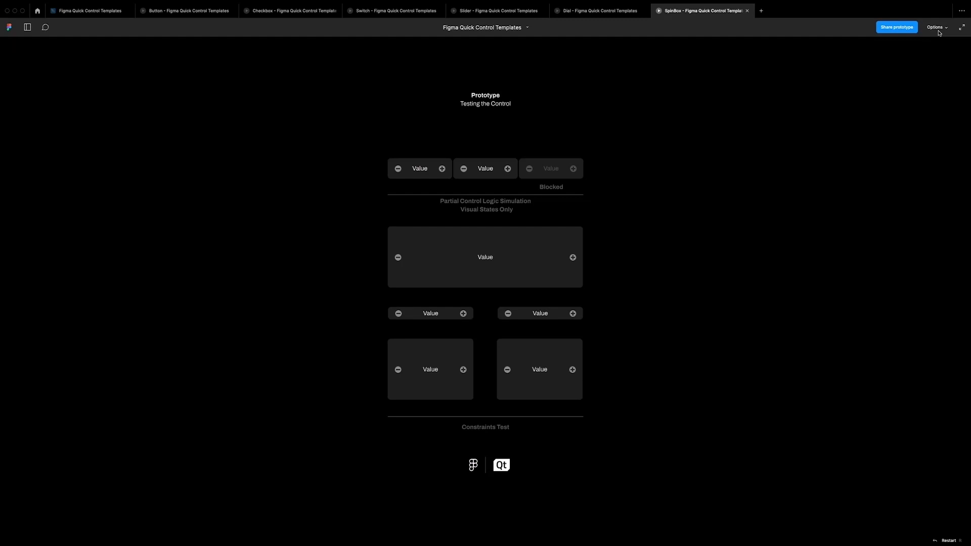
- Test the plus and minus indicators of the large, small and rectangular spin boxes in the prototype
left_click(572, 258)
left_click(393, 279)
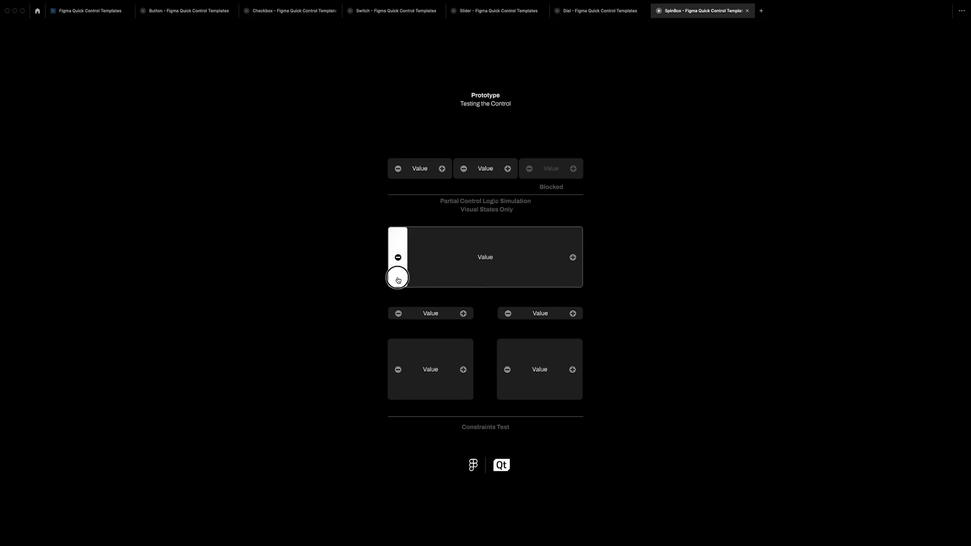
left_click(507, 170)
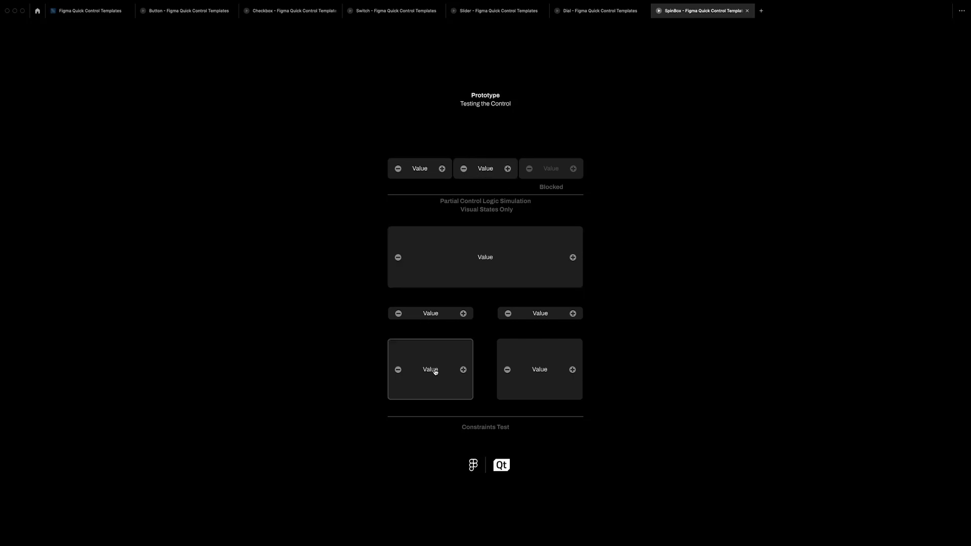
left_click(464, 380)
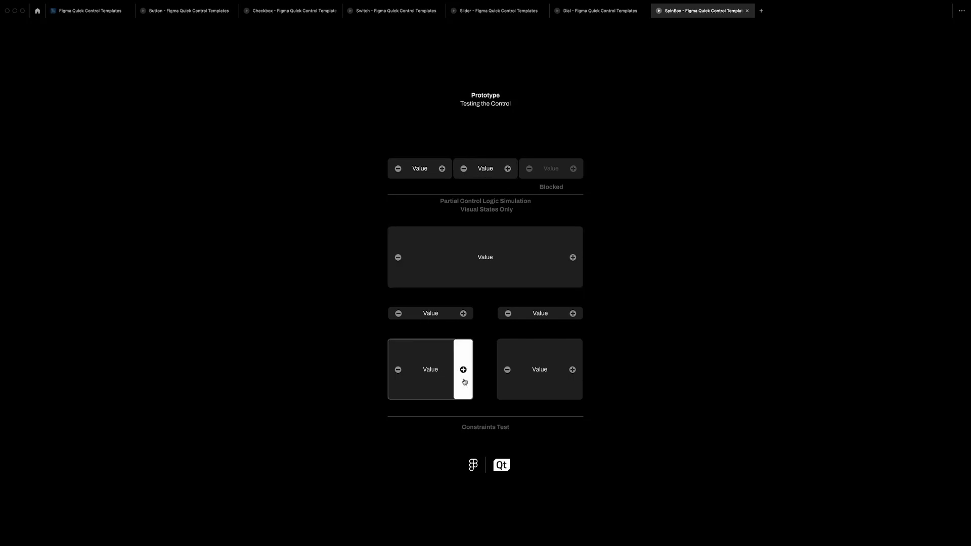
left_click(397, 373)
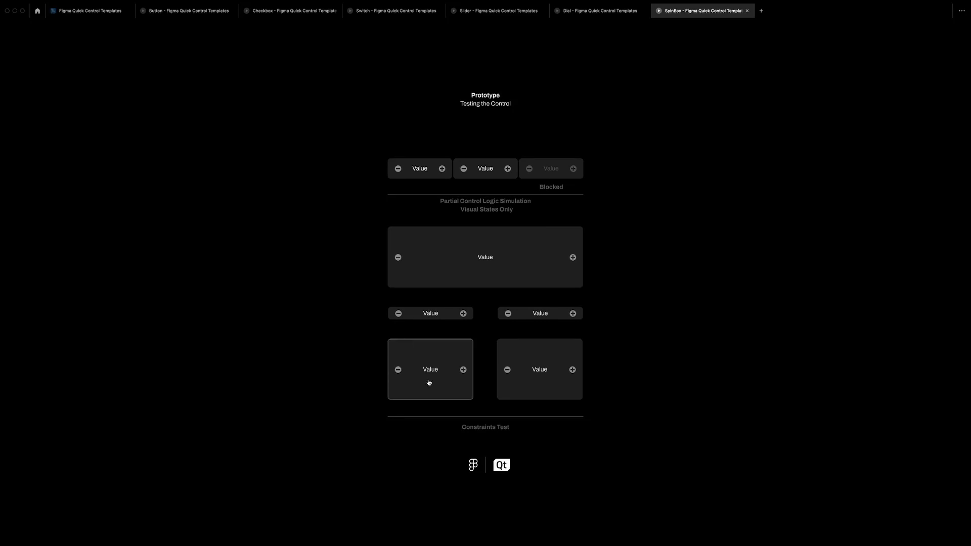
left_click(545, 382)
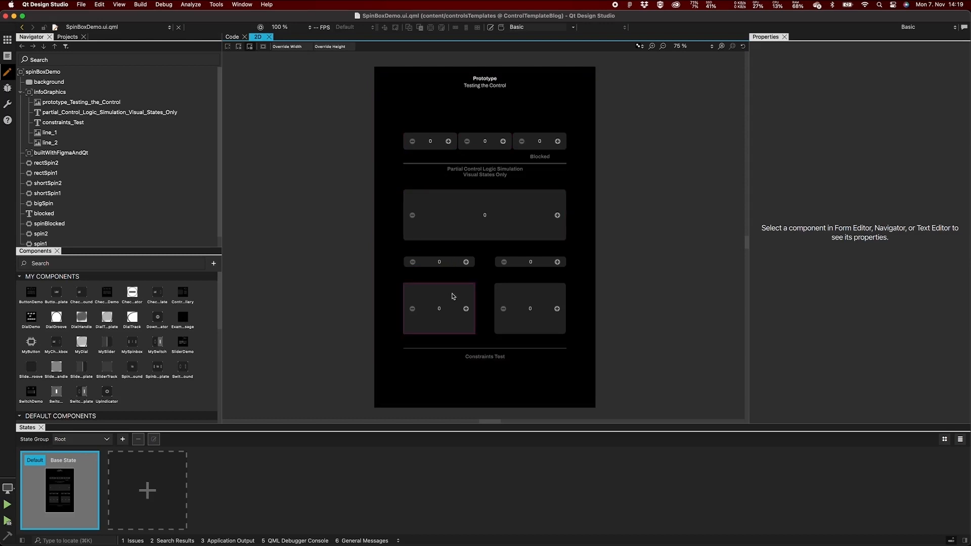
- Start the SpinBoxDemo live preview in Qt Design Studio, then raise the large spin box's value and lower it to 1
left_click(260, 27)
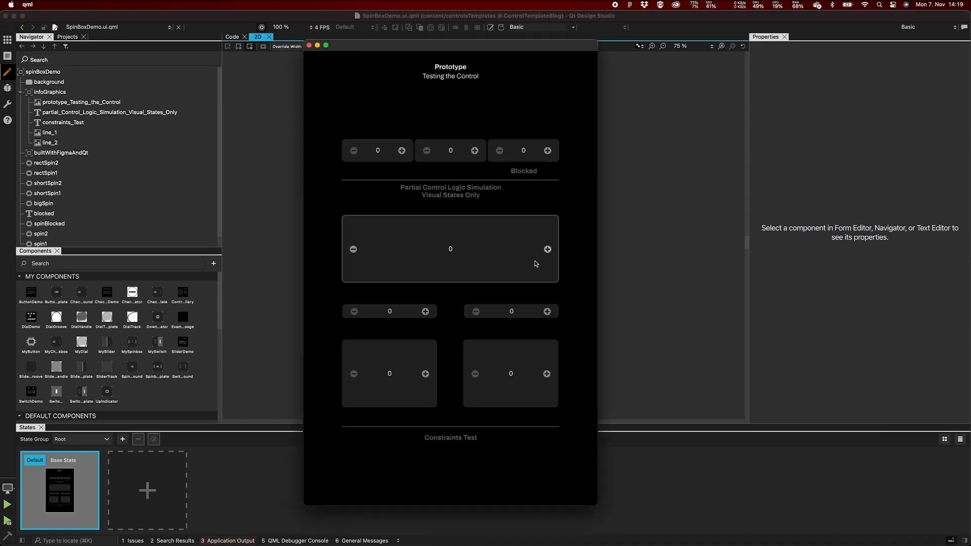
left_click(544, 268)
left_click(544, 268)
left_click(544, 268)
left_click(544, 268)
left_click(544, 268)
left_click(544, 268)
left_click(356, 260)
left_click(354, 253)
left_click(353, 253)
left_click(353, 253)
left_click(354, 253)
left_click(354, 253)
left_click(353, 252)
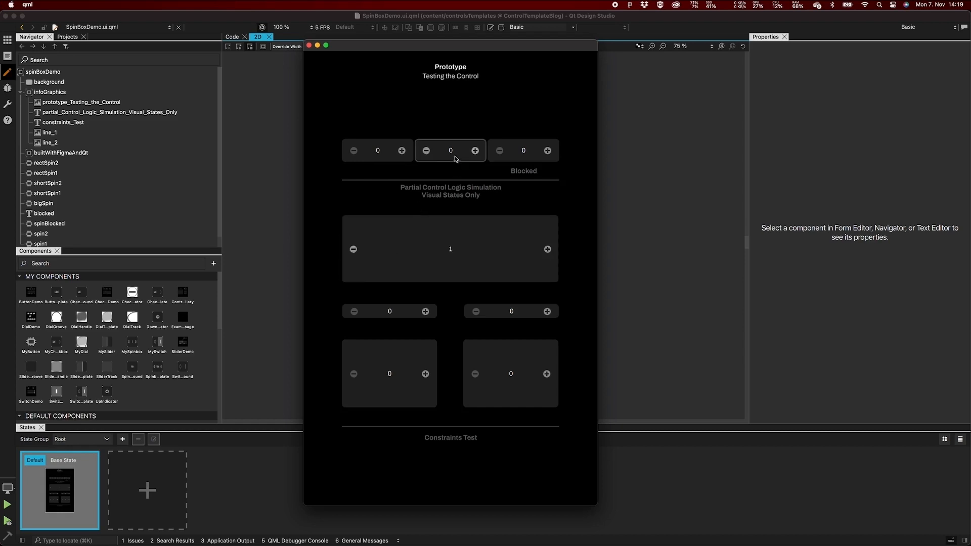
- Raise the middle upper spin box to 2, the second rectangular one to 1 and the first short one several times, then close the preview
left_click(475, 151)
left_click(475, 151)
left_click(547, 374)
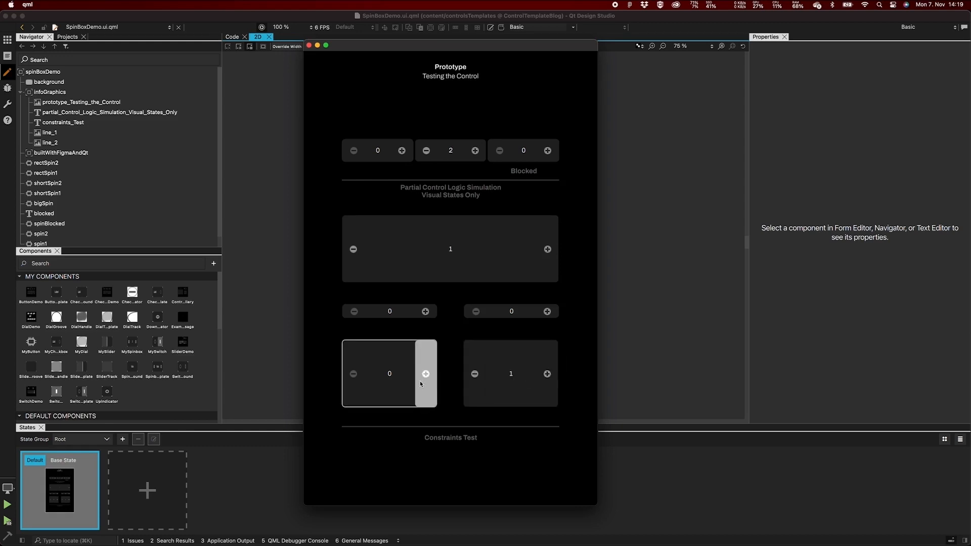
left_click(426, 312)
left_click(426, 312)
left_click(427, 312)
left_click(427, 312)
left_click(426, 312)
left_click(309, 46)
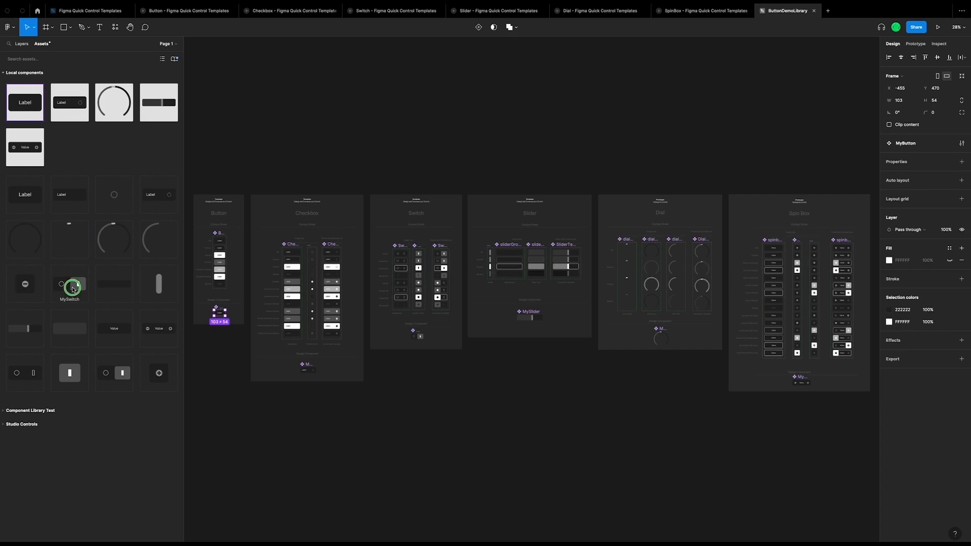
- In Figma's ButtonDemoLibrary file, set the local MySwitch component to show when publishing
left_click(73, 290)
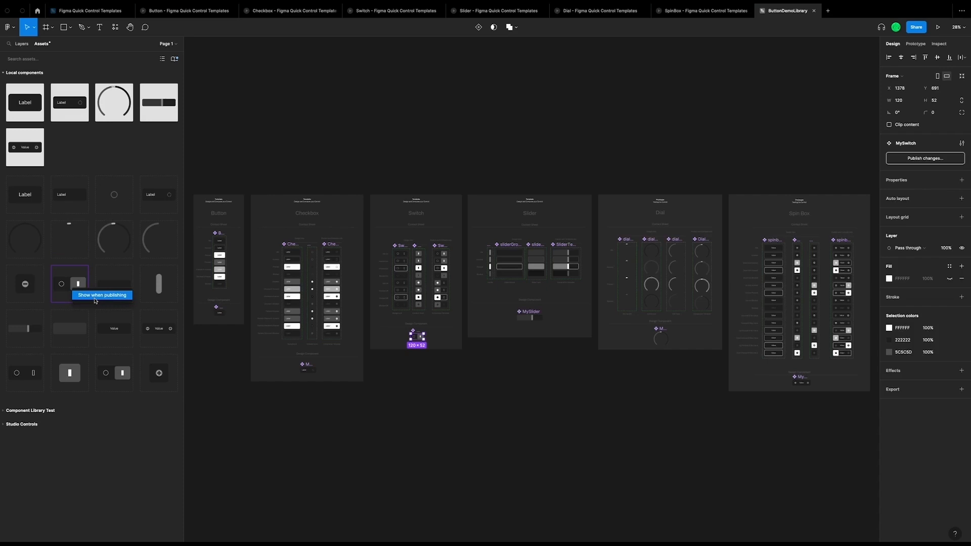
left_click(95, 296)
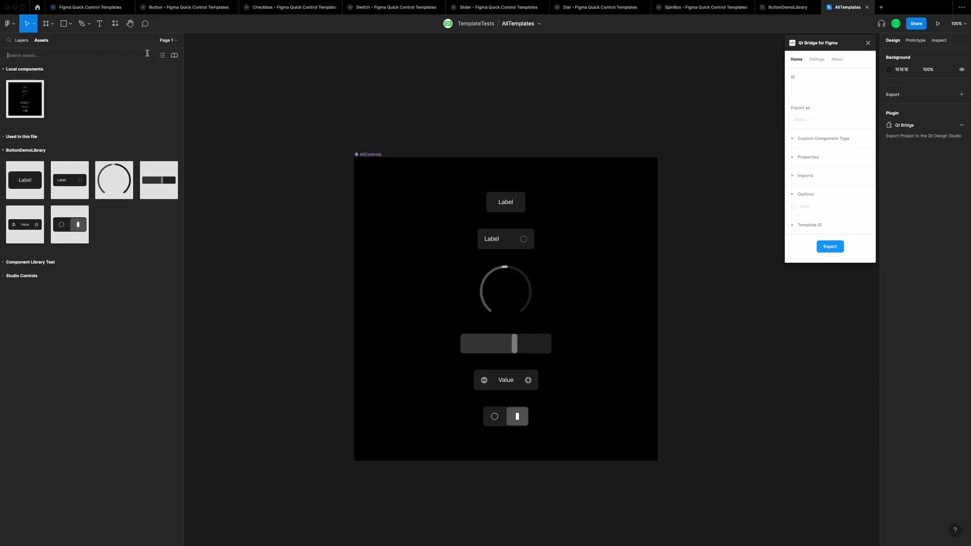
- Review the libraries available to the AllTemplates file, then place a MySpinbox instance beside the existing spin box and delete it
left_click(174, 56)
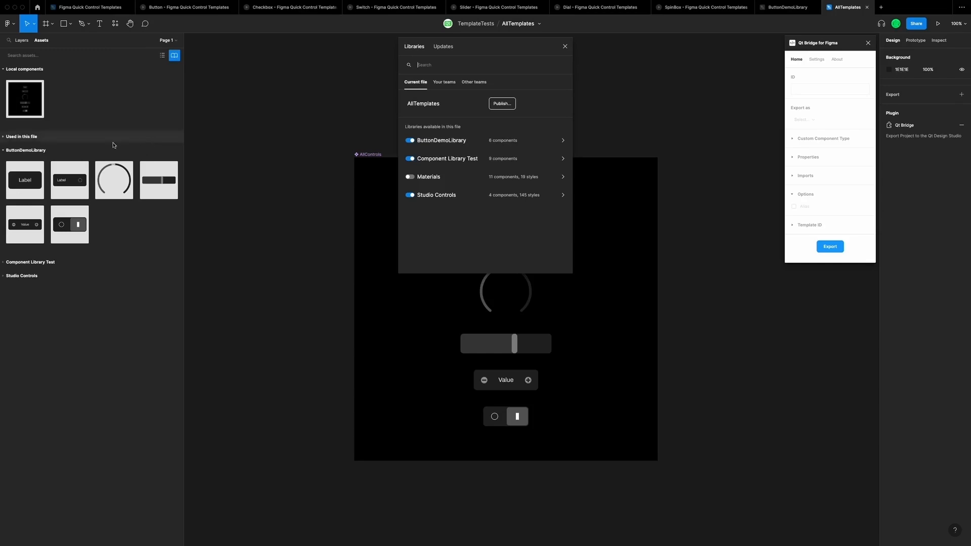
left_click(174, 56)
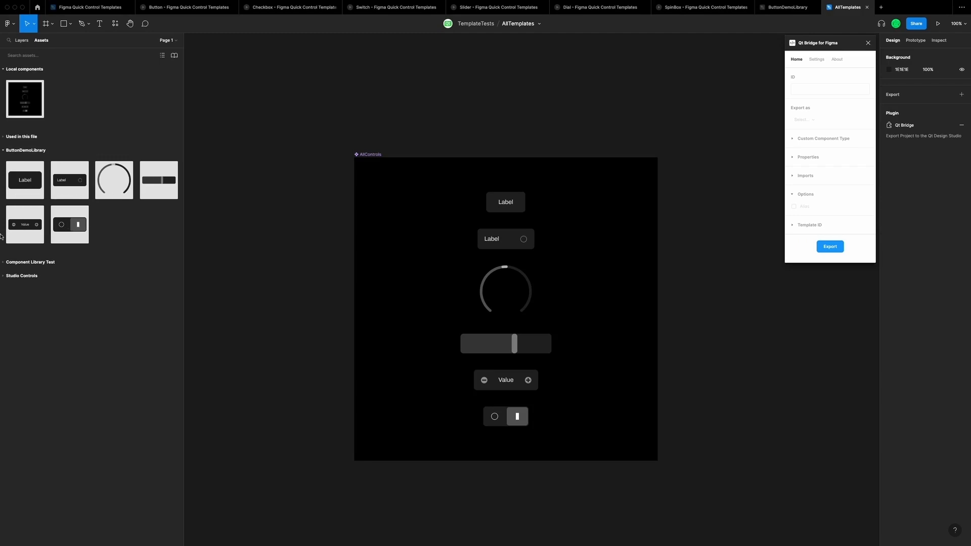
left_click_drag(25, 232, 425, 384)
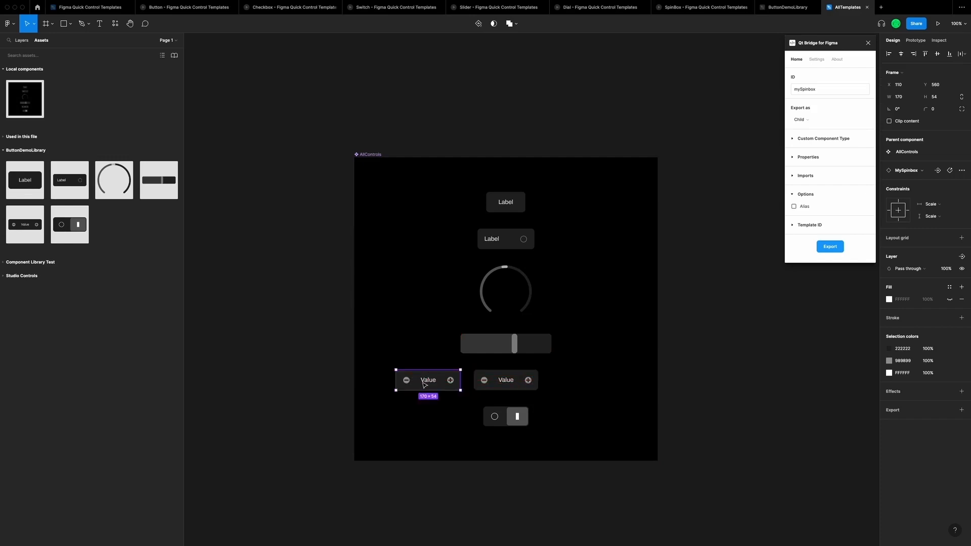
key("Delete")
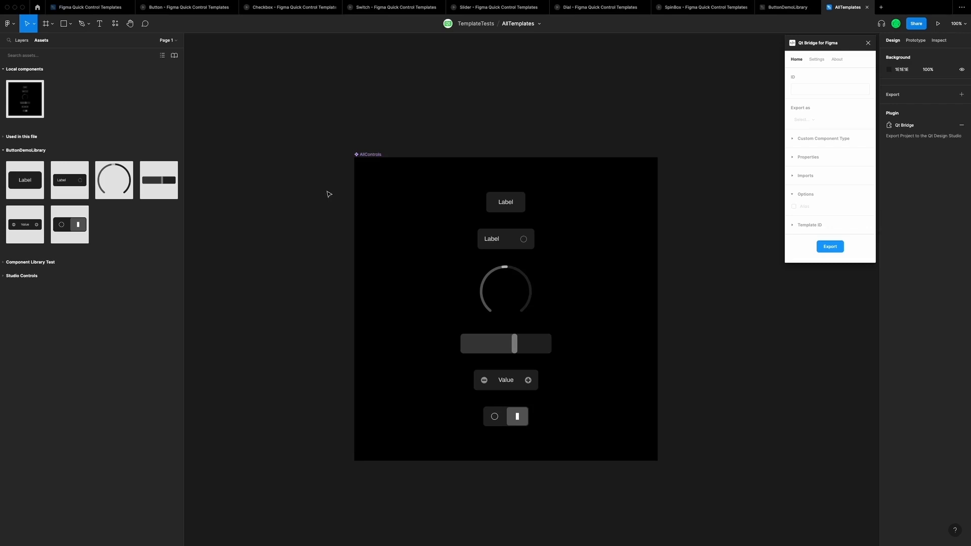
- Export the AllControls component with Qt Bridge and save it as AllTemplates.qtbridge in the bridge folder
left_click(373, 156)
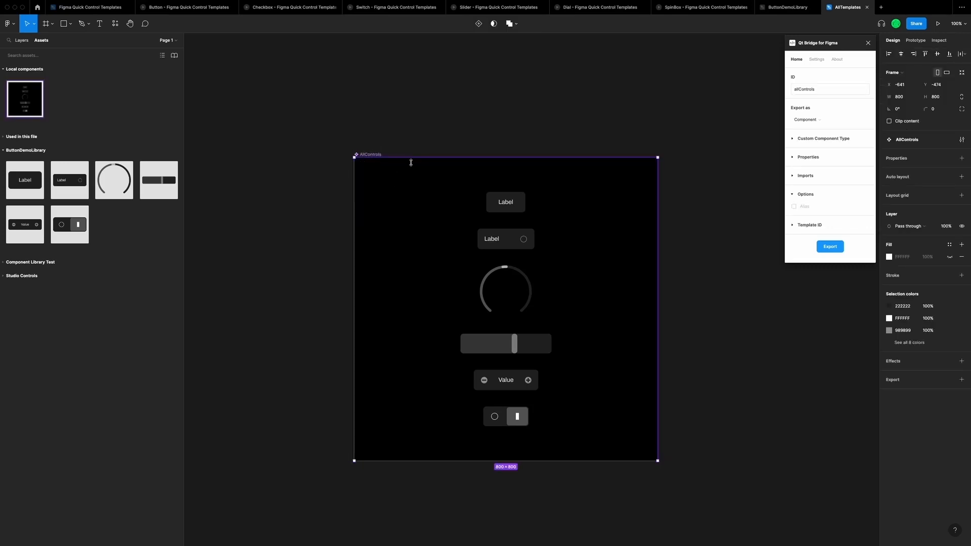
left_click(833, 251)
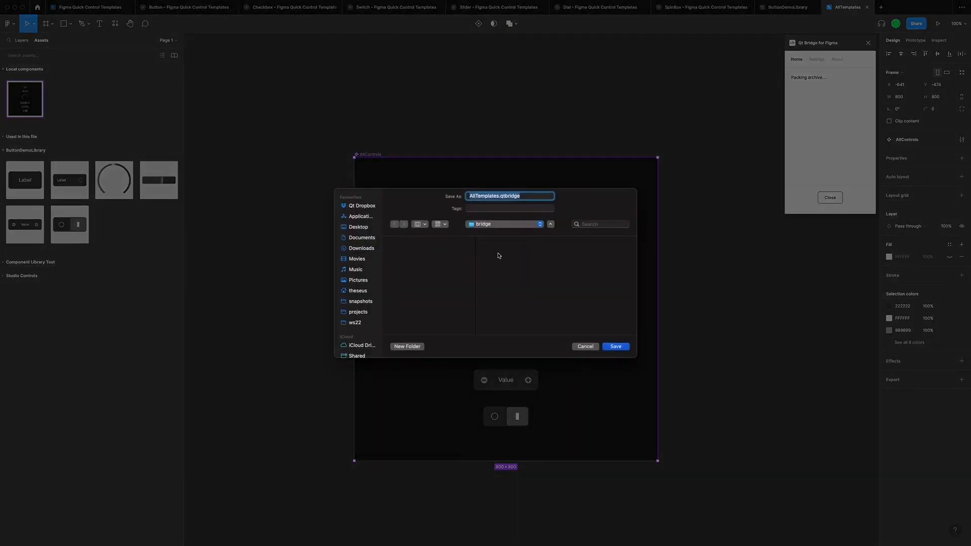
left_click(627, 348)
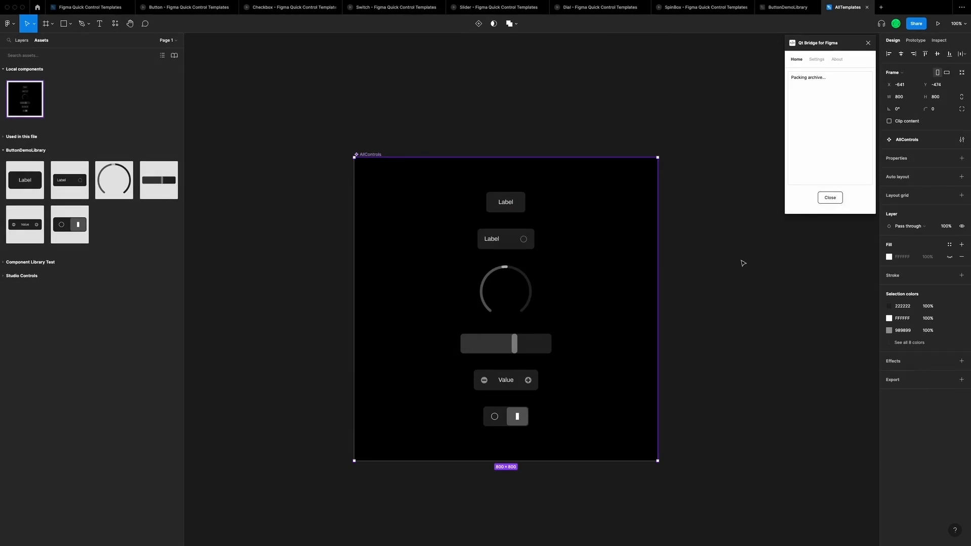
left_click(829, 197)
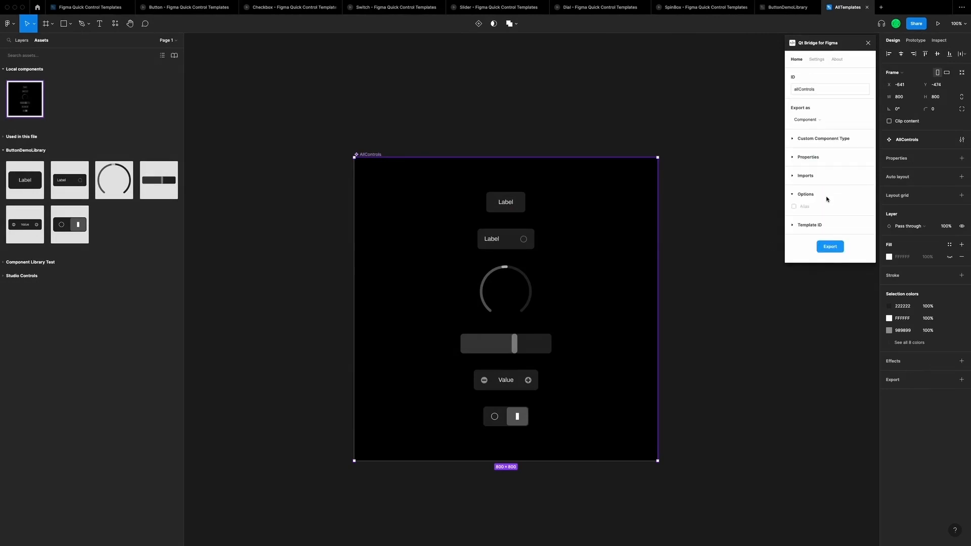
- Switch to Qt Design Studio and create an Empty 1920 x 1080 project named WSDEMO in the ws22/demo folder
mouse_move(788, 2)
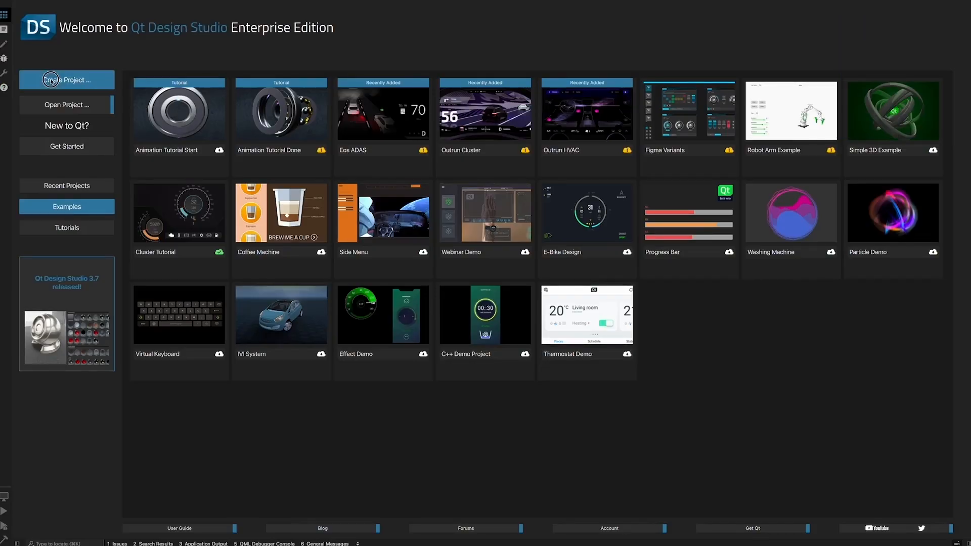
left_click(51, 80)
double_click(582, 190)
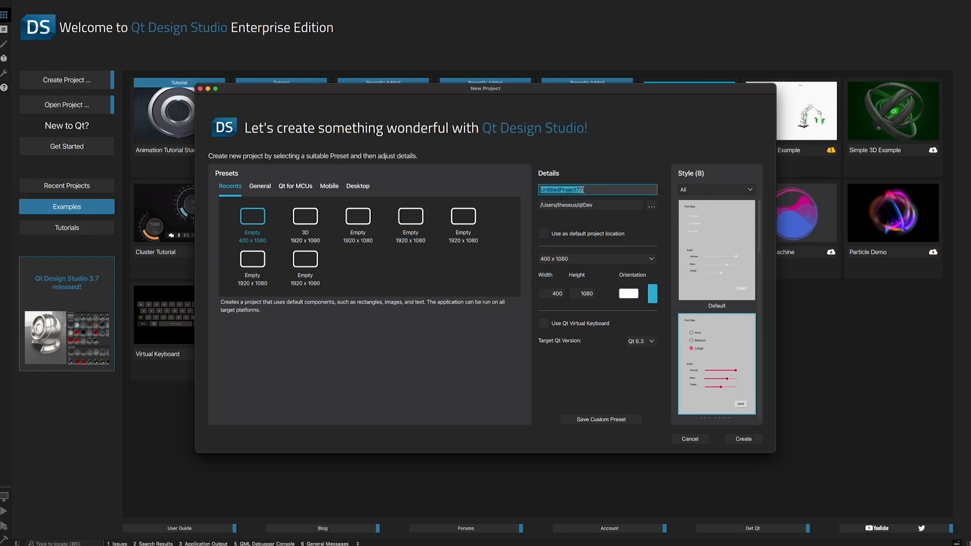
type("WSDEMO")
left_click(651, 206)
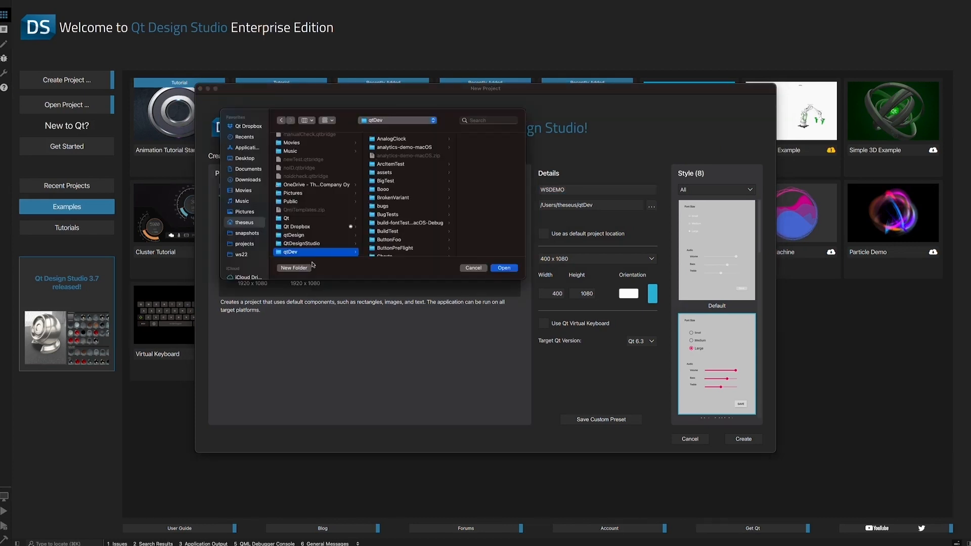
left_click(243, 255)
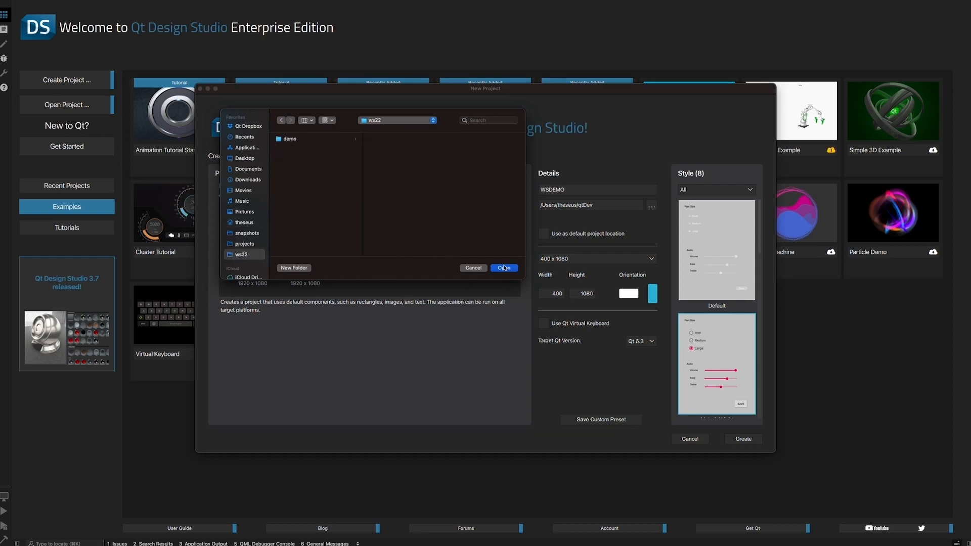
left_click(291, 139)
left_click(503, 268)
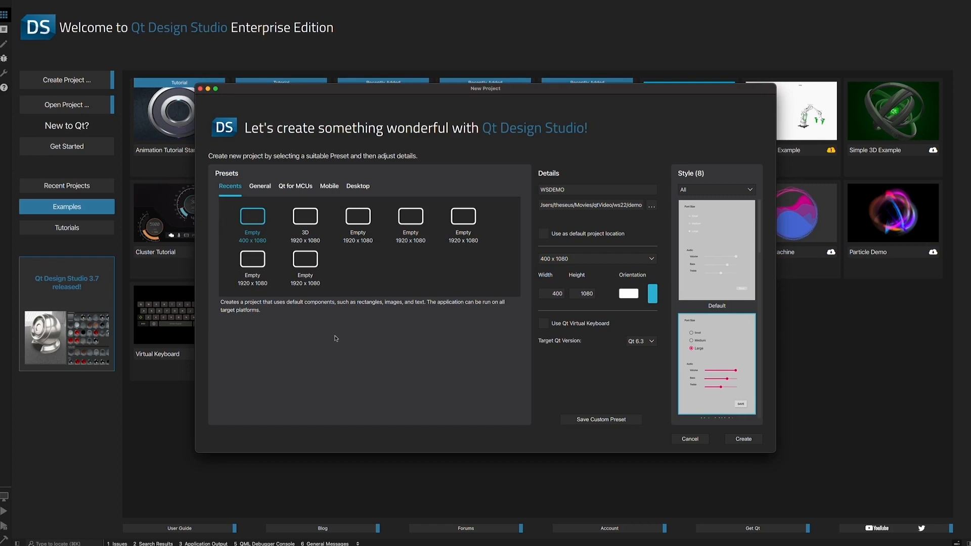
left_click(248, 264)
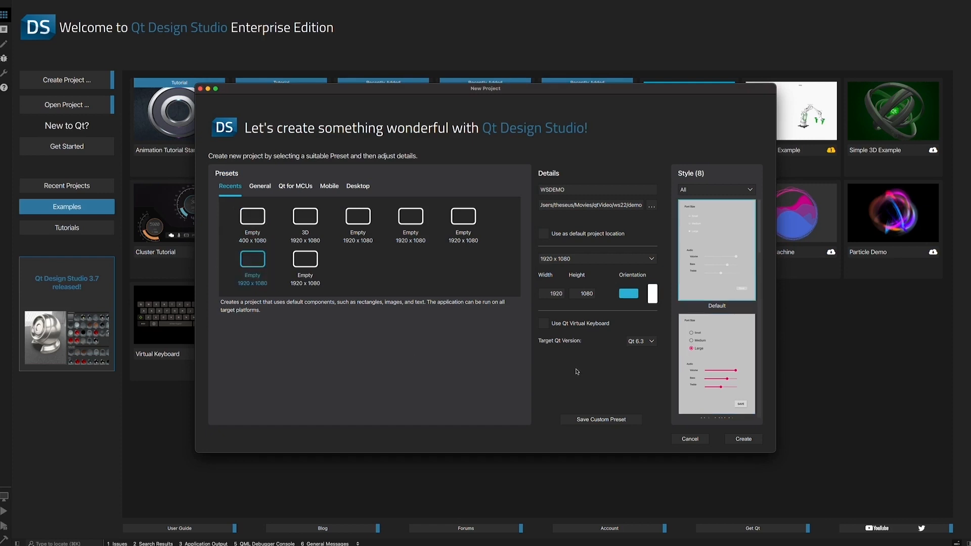
left_click(744, 439)
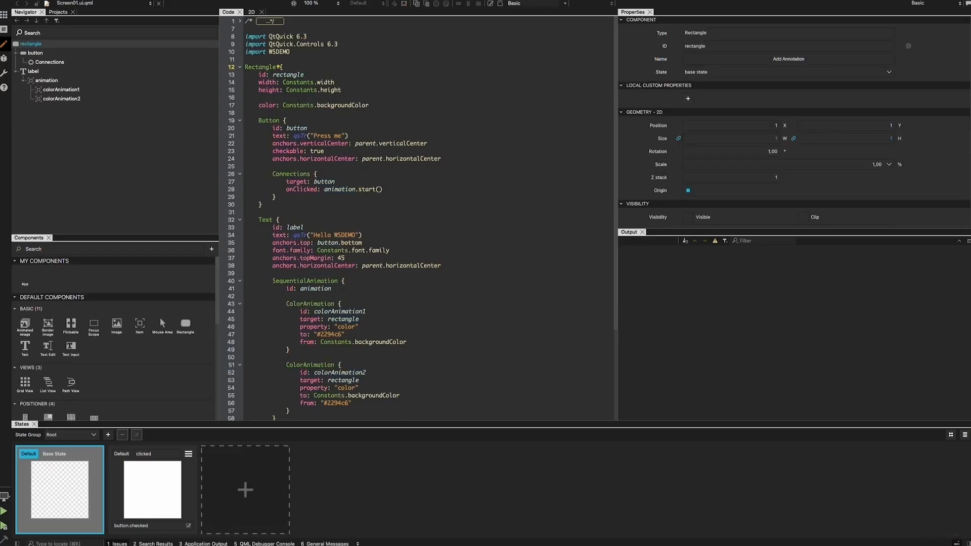
- Import AllTemplates.qtbridge from the bridge folder into the WSDEMO project, keeping the default asset import options
mouse_move(177, 540)
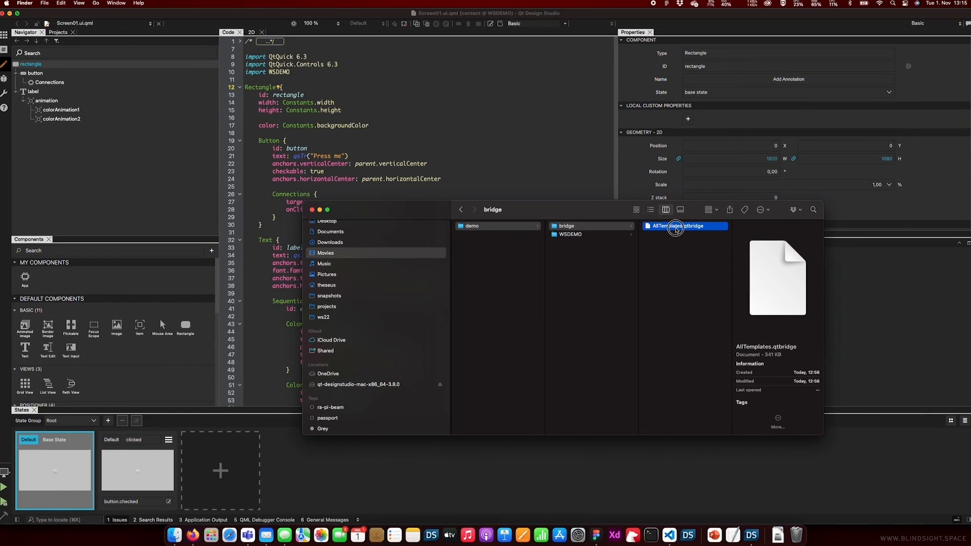
left_click_drag(675, 228, 518, 164)
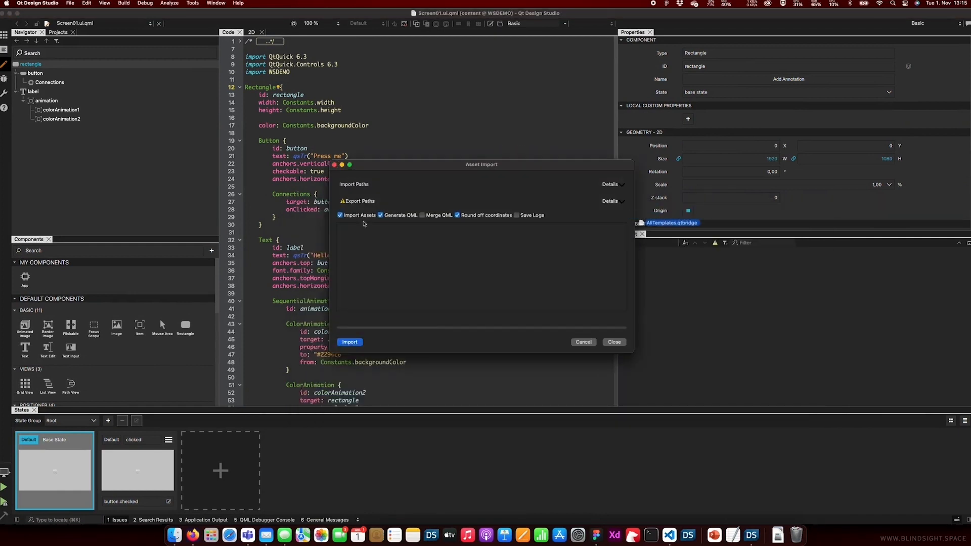
left_click(349, 343)
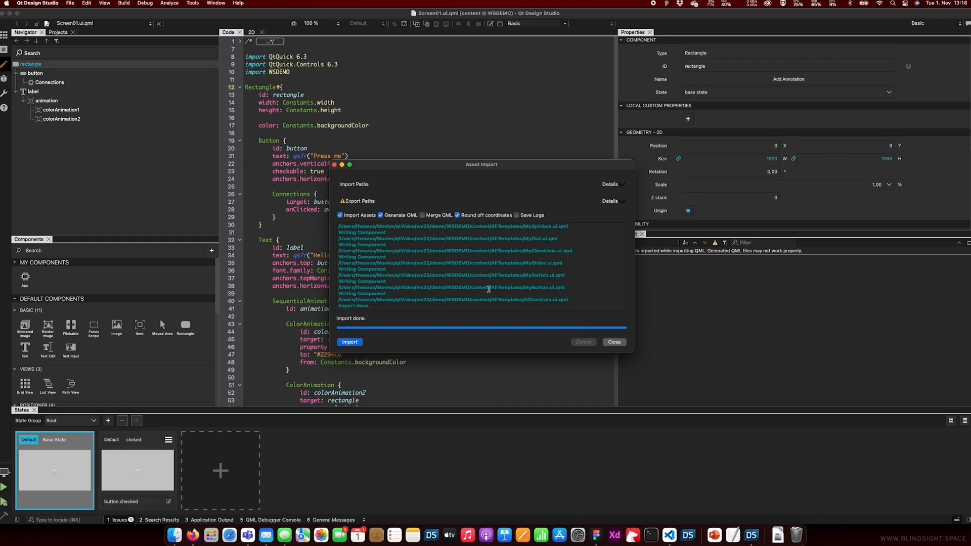
left_click(613, 342)
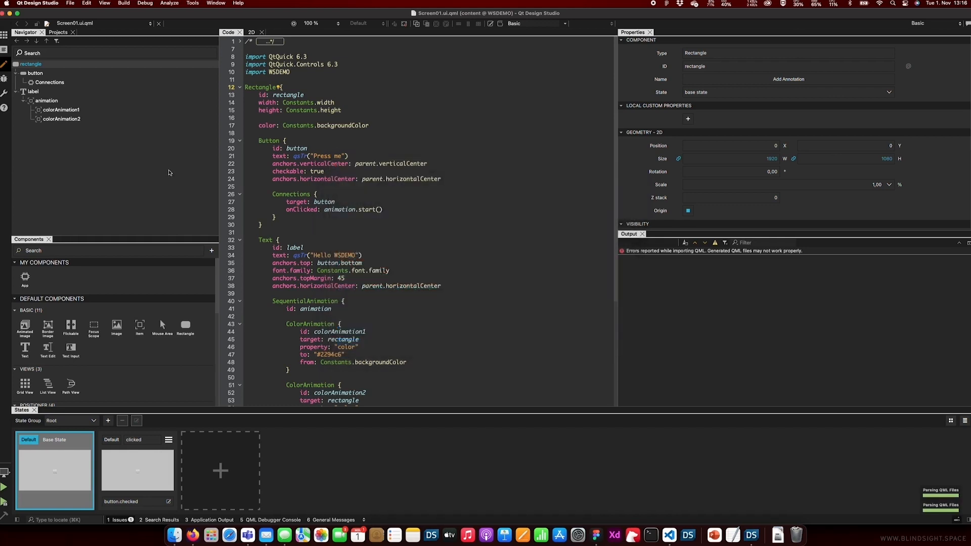
- Open AllControls.ui.qml from the project's content/AllTemplates folder
left_click(58, 32)
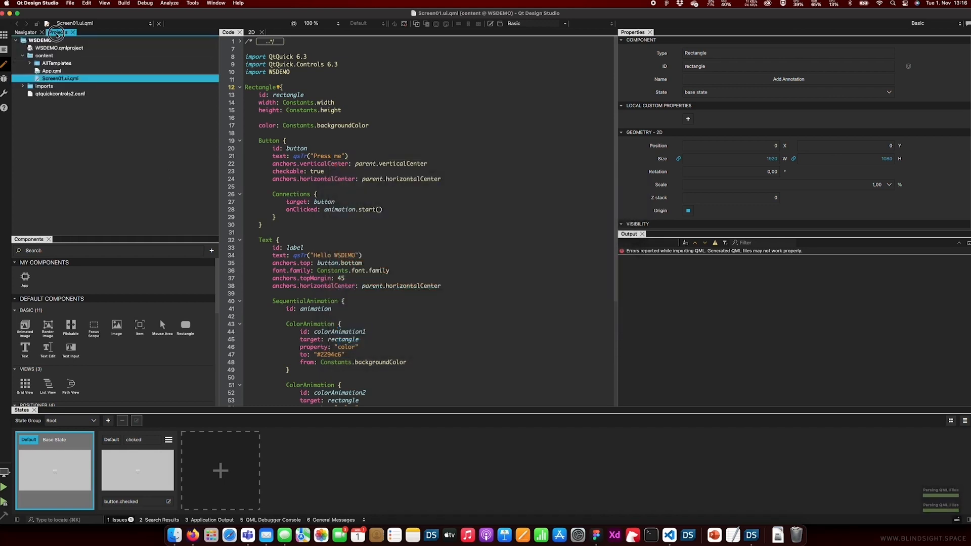
left_click(29, 63)
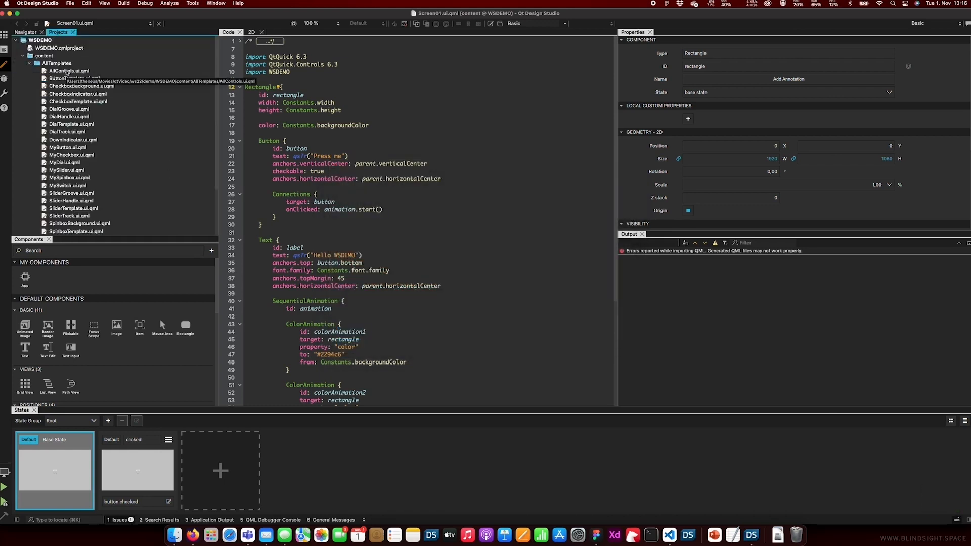
double_click(66, 72)
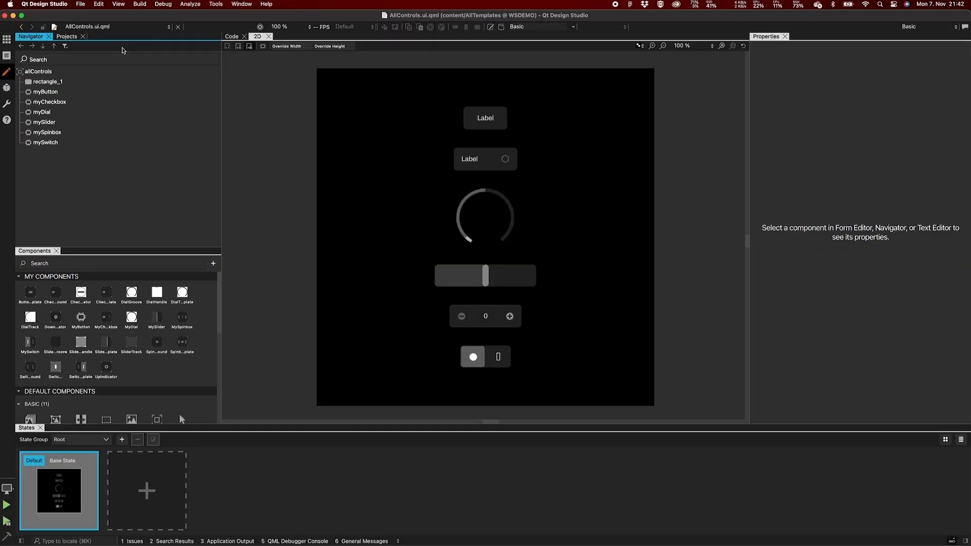
- Try out myButton's exposed properties by turning checked on and off again and enabled off and on again
left_click(71, 92)
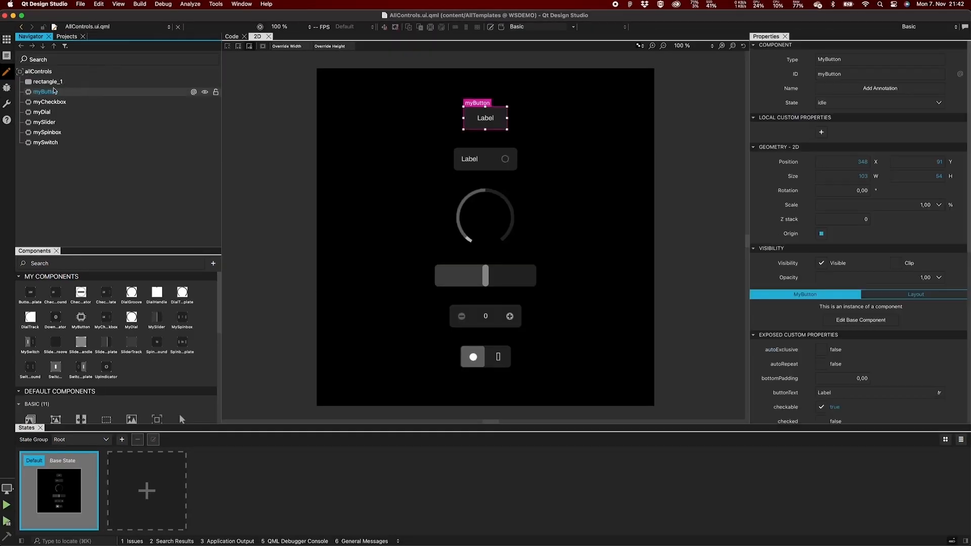
scroll(794, 319, "down", 5)
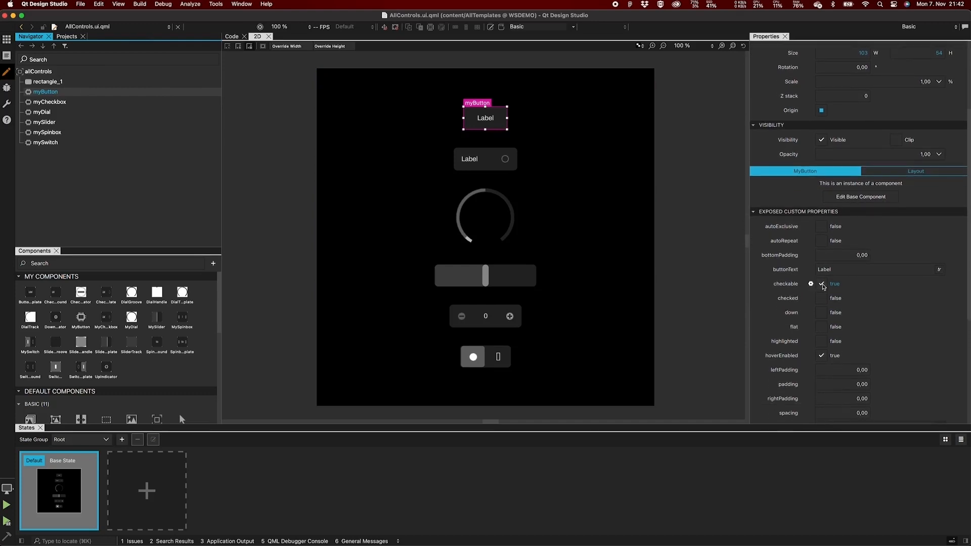
left_click(821, 300)
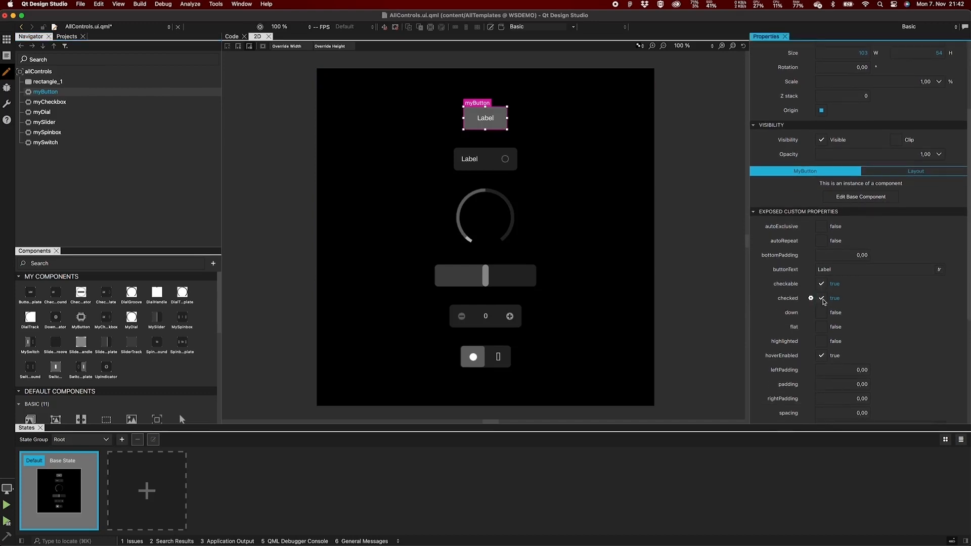
left_click(821, 298)
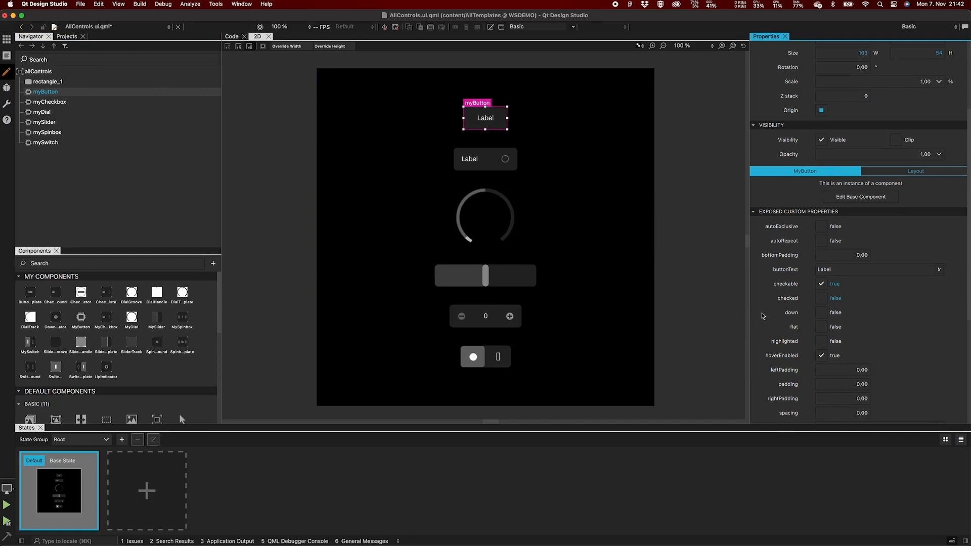
scroll(772, 311, "down", 5)
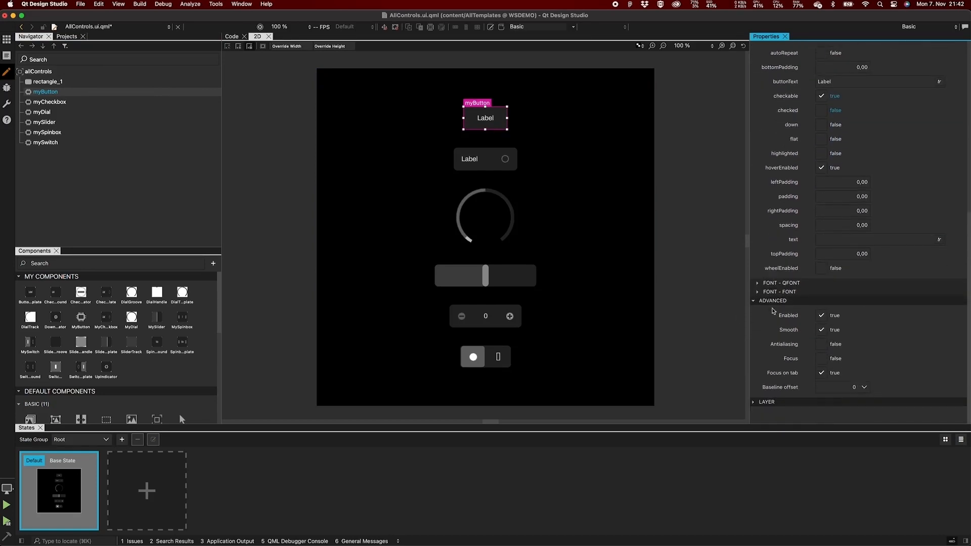
left_click(823, 316)
left_click(822, 316)
- Try out myCheckbox's properties by turning checked on and off again, and smooth and enabled off and on again
left_click(492, 160)
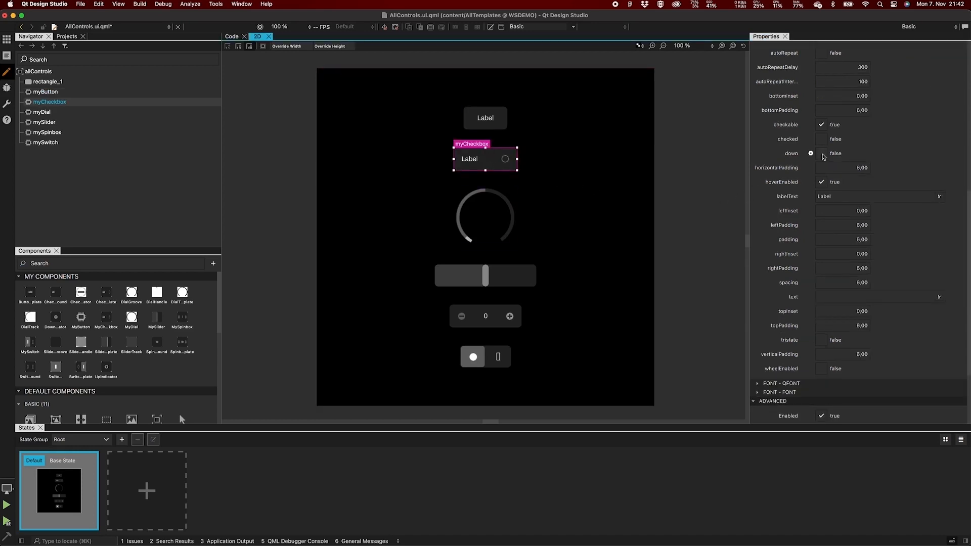
left_click(822, 140)
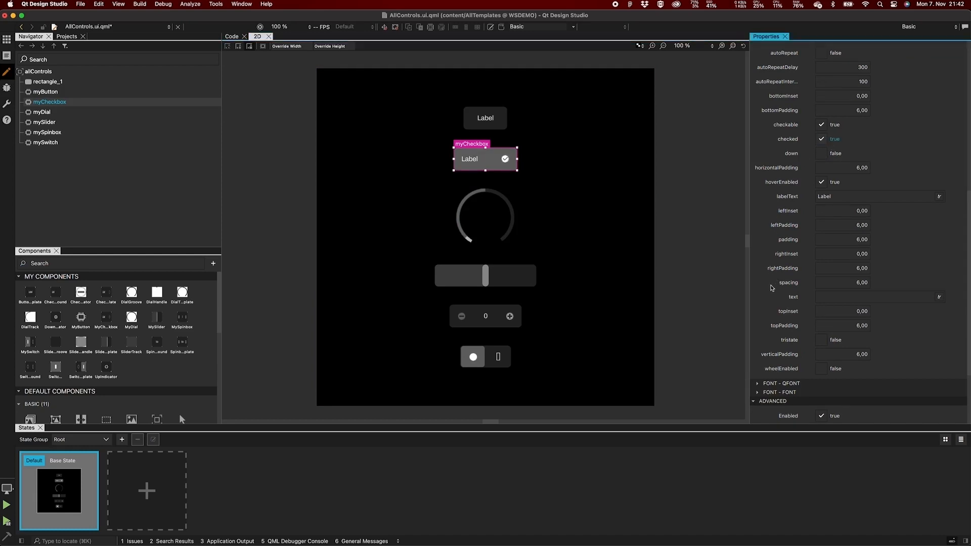
scroll(772, 289, "down", 2)
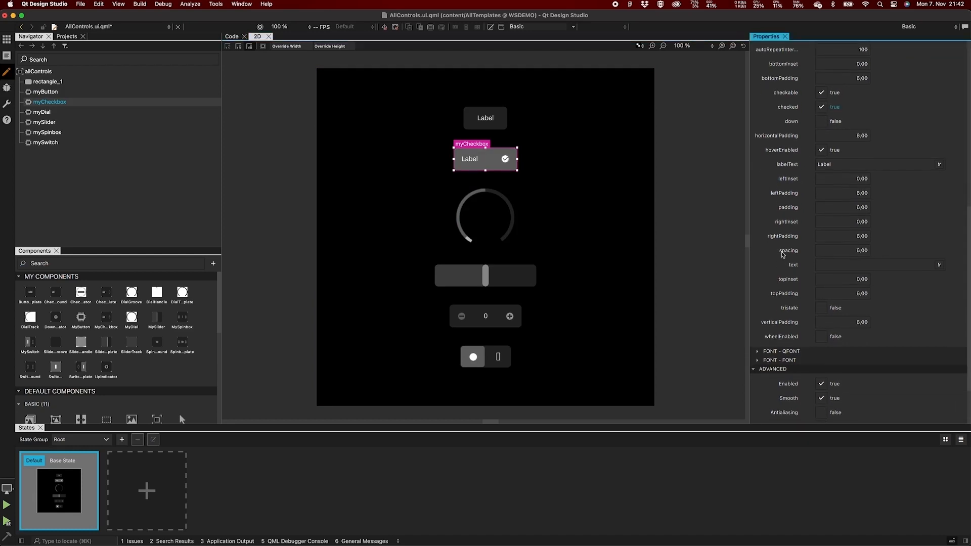
left_click(824, 109)
left_click(826, 400)
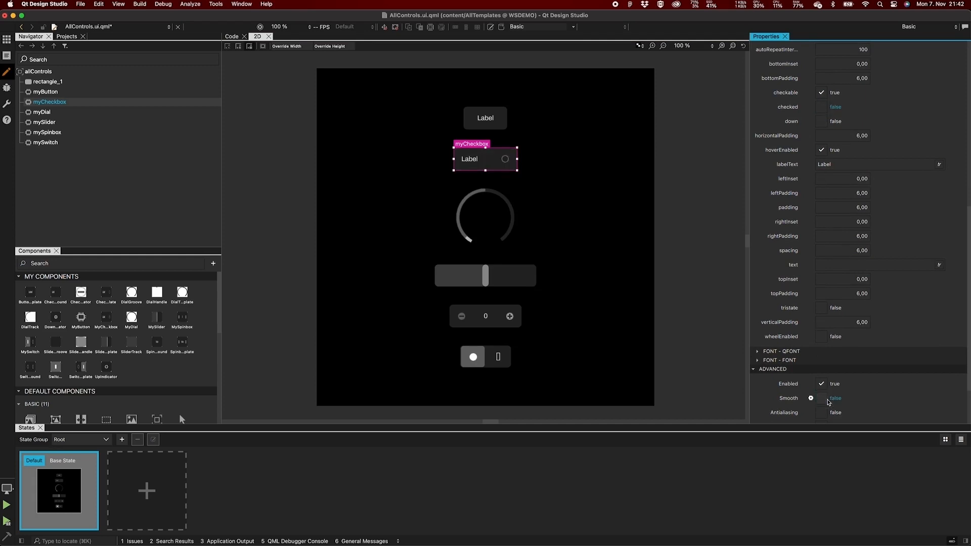
left_click(827, 399)
left_click(827, 385)
left_click(827, 386)
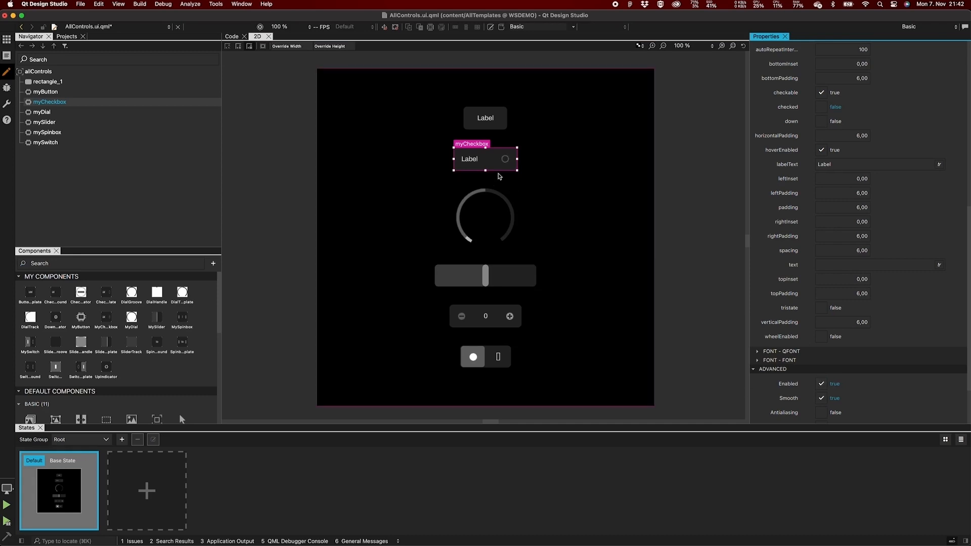
- Save AllControls.ui.qml without using the unsaved-changes prompt and start its live preview
left_click(259, 26)
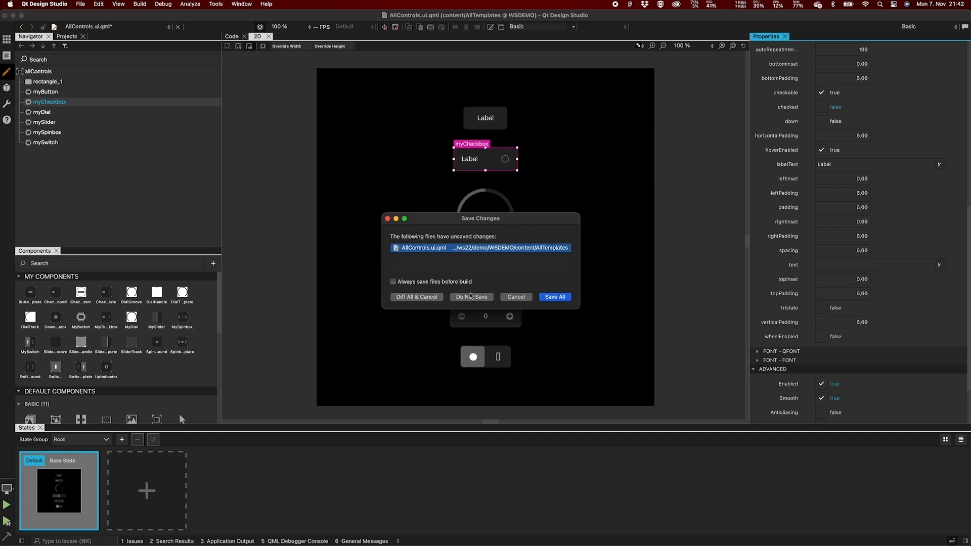
left_click(512, 300)
key("super+s")
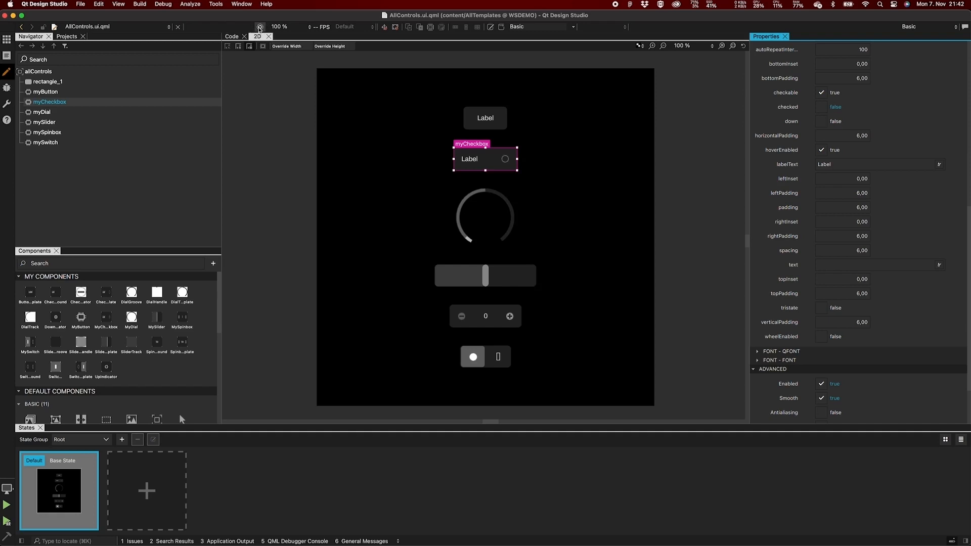
left_click(260, 29)
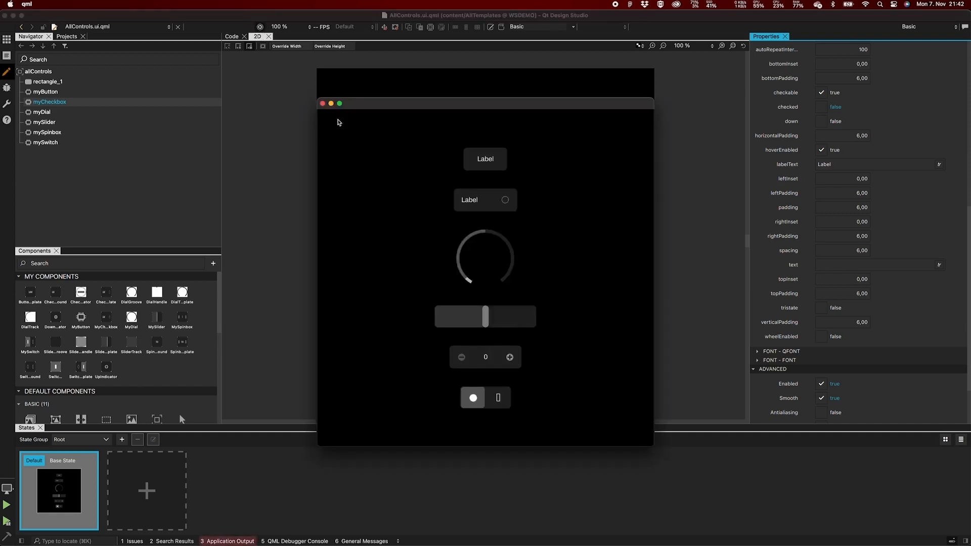
- Test the live preview's button by activating it twice, and its checkbox by checking and unchecking it
left_click(482, 163)
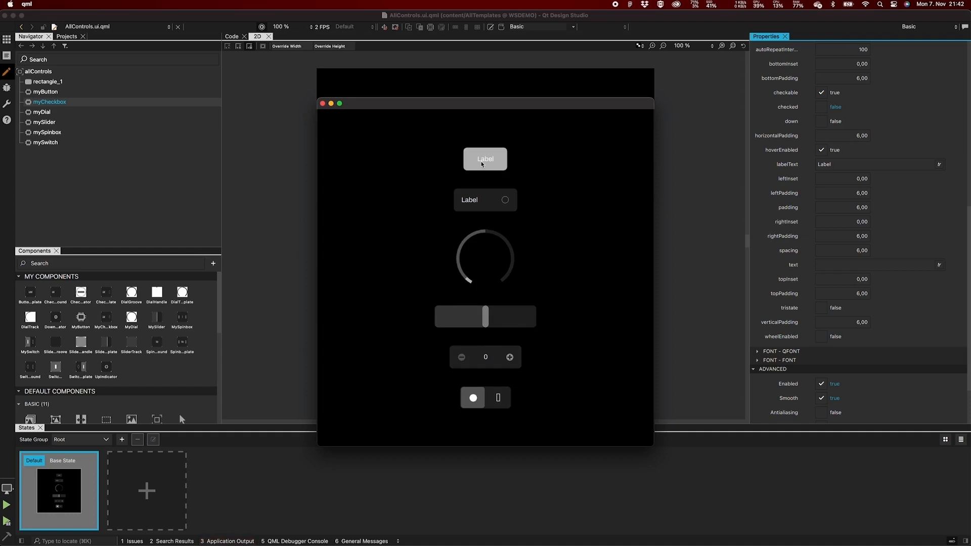
left_click(482, 162)
left_click(495, 209)
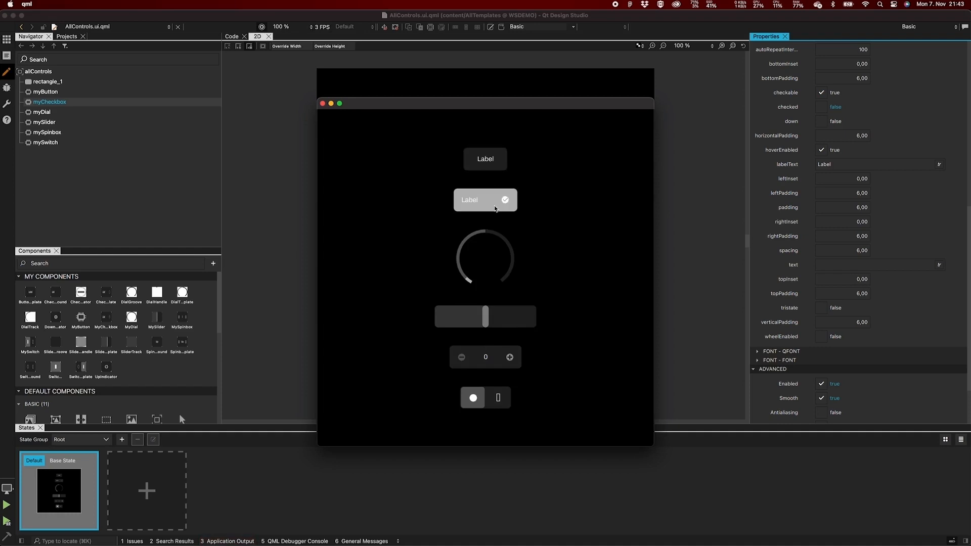
left_click(495, 209)
- Test the preview's slider by moving its handle slightly right, and its spinbox by stepping up several times and back down to 1
mouse_move(487, 324)
left_mouse_down()
mouse_move(531, 324)
mouse_move(436, 322)
mouse_move(501, 322)
left_mouse_up()
left_click(512, 361)
left_click(511, 361)
left_click(512, 361)
left_click(512, 361)
left_click(512, 361)
left_click(512, 361)
left_click(461, 357)
left_click(461, 357)
left_click(461, 358)
left_click(461, 358)
left_click(461, 357)
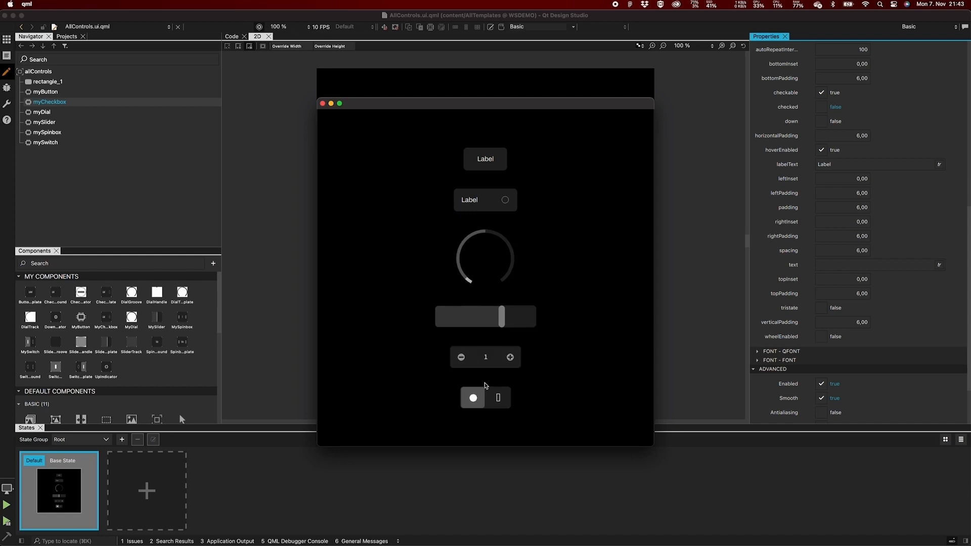
- Test the preview's switch by flipping it on and off, leaving it in the on position
left_click(484, 400)
left_click(484, 400)
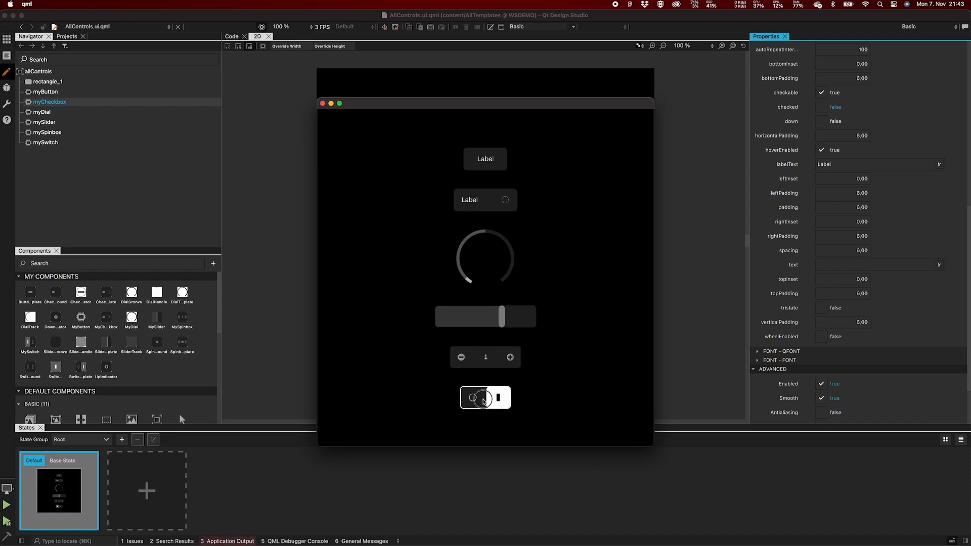
left_click(484, 401)
- Lower the preview's spinbox to 0 and move the slider handle to the far right end of its track
left_click(461, 357)
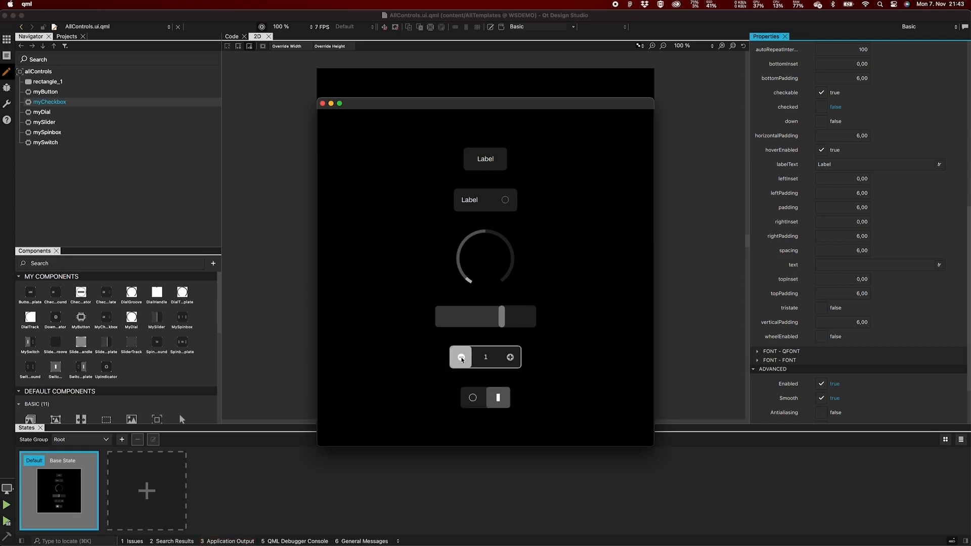
left_click_drag(505, 319, 526, 320)
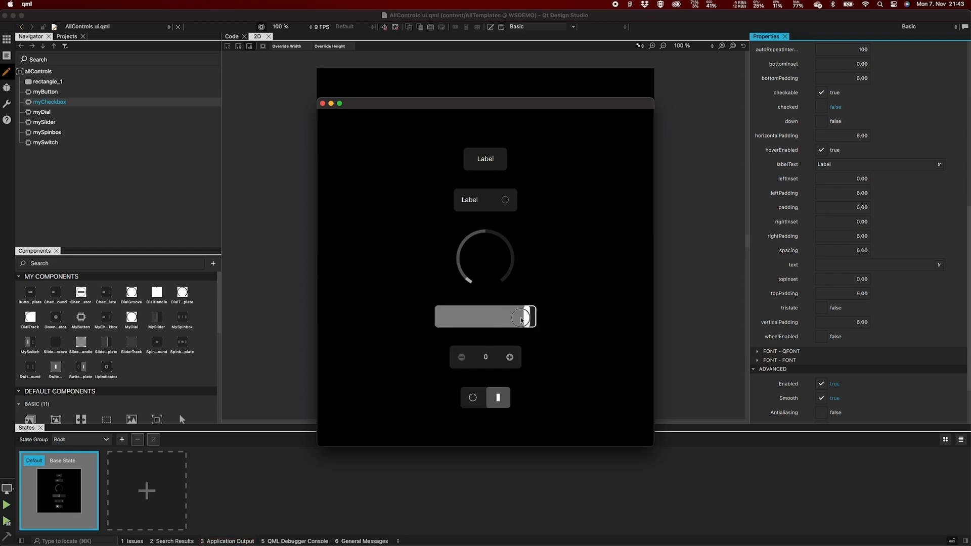